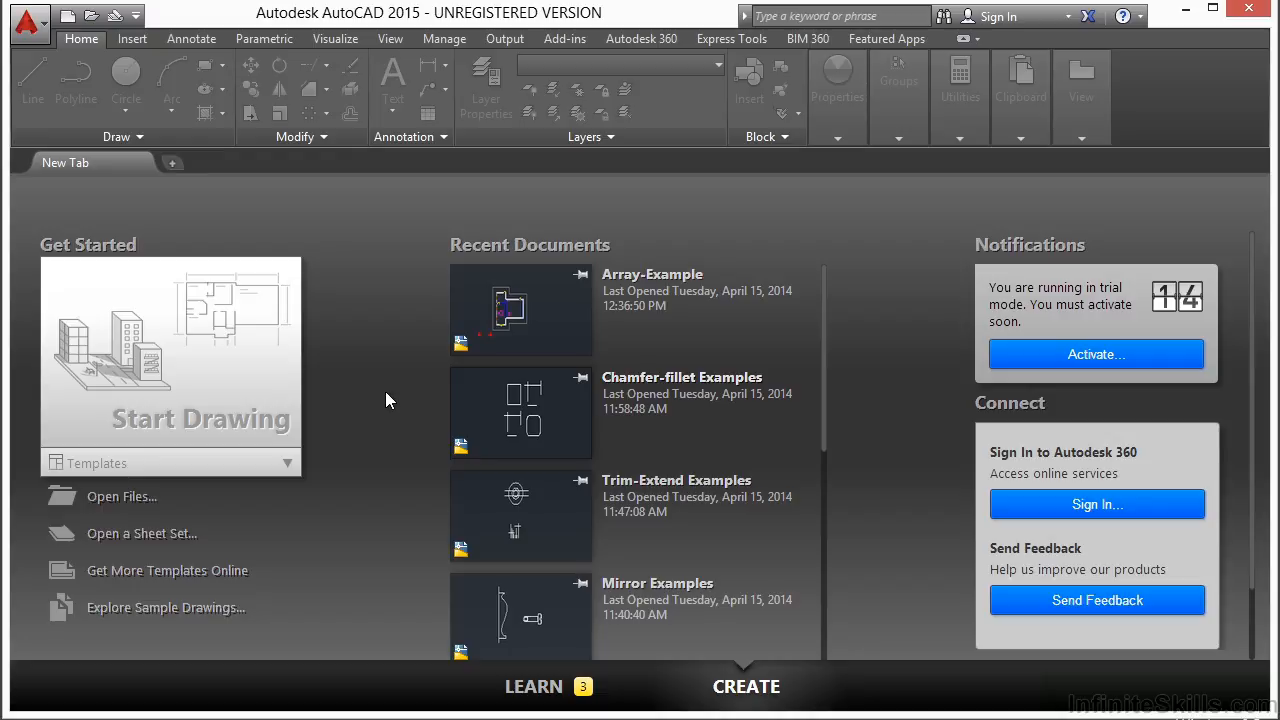
Open Array-Example.dwg, which holds the floor plan and two red tripod symbols
left_click(143, 493)
left_click(555, 228)
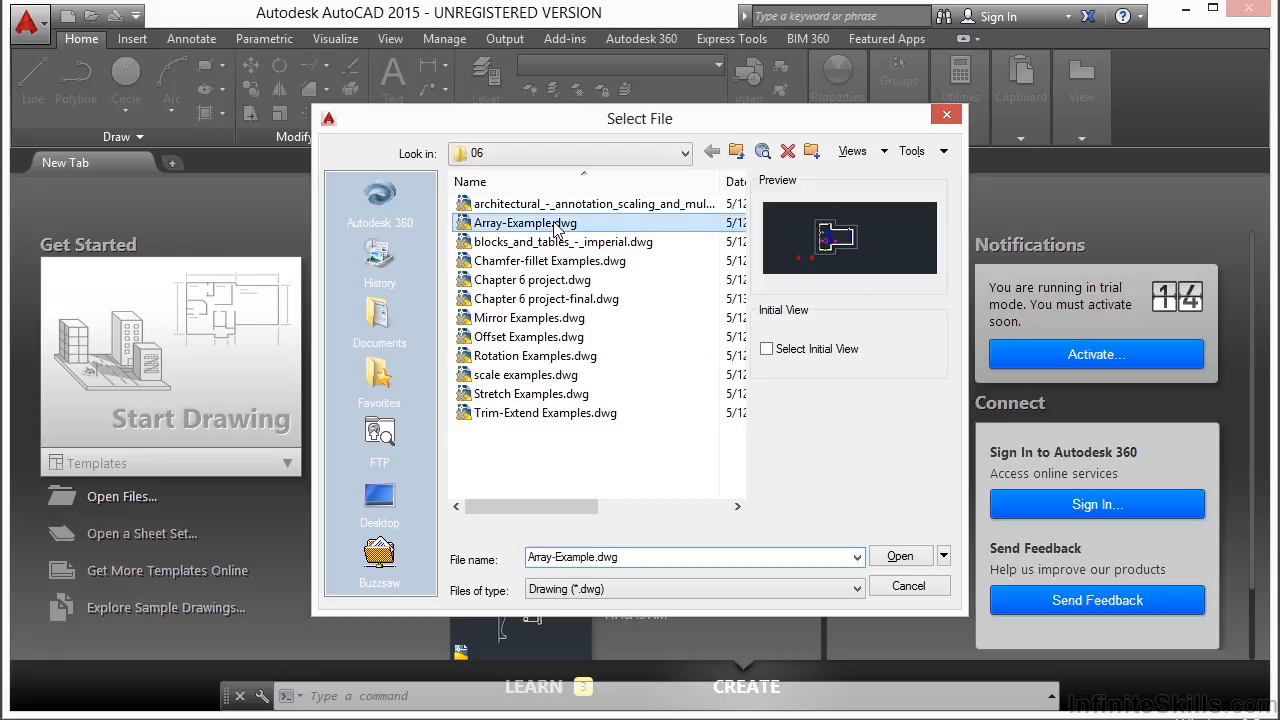
left_click(900, 557)
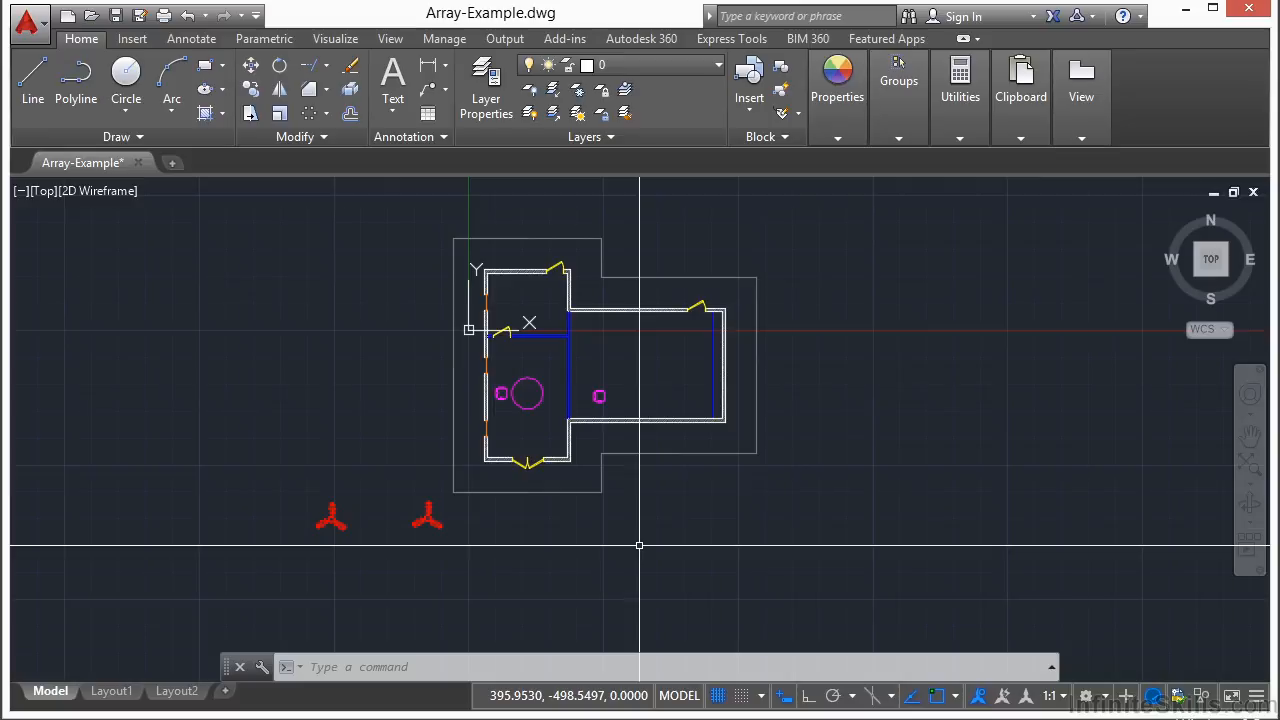
Offset the building's outer polyline 60 units outward with the O command
type("of")
key("Return")
type("60")
key("Return")
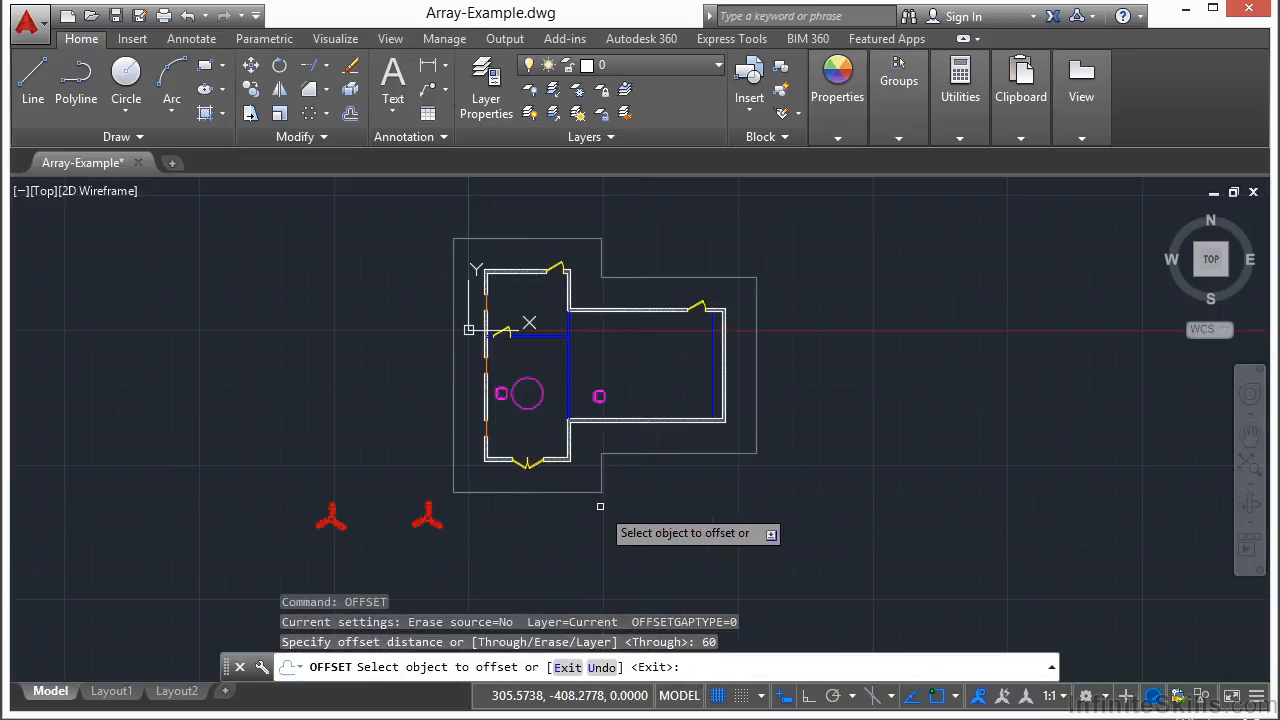
left_click(453, 435)
left_click(438, 430)
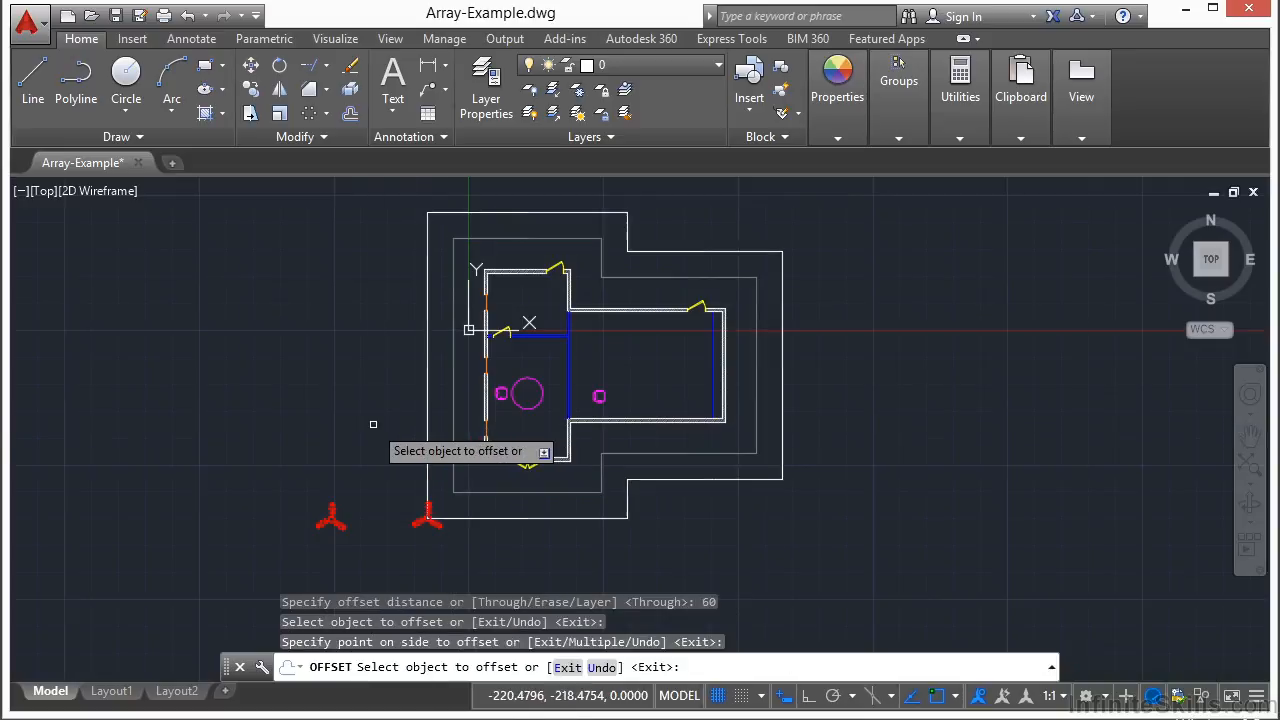
key("Return")
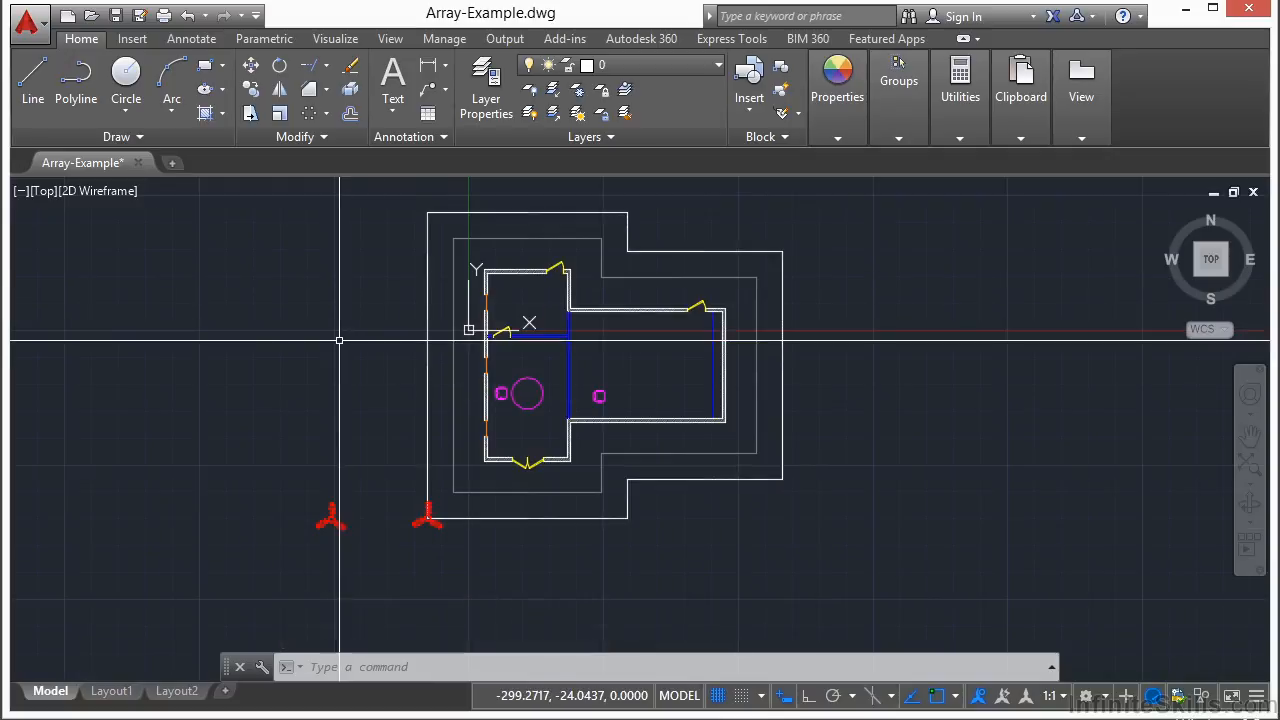
After cancelling a few false starts, launch the ARRAY command from the command line
type("array")
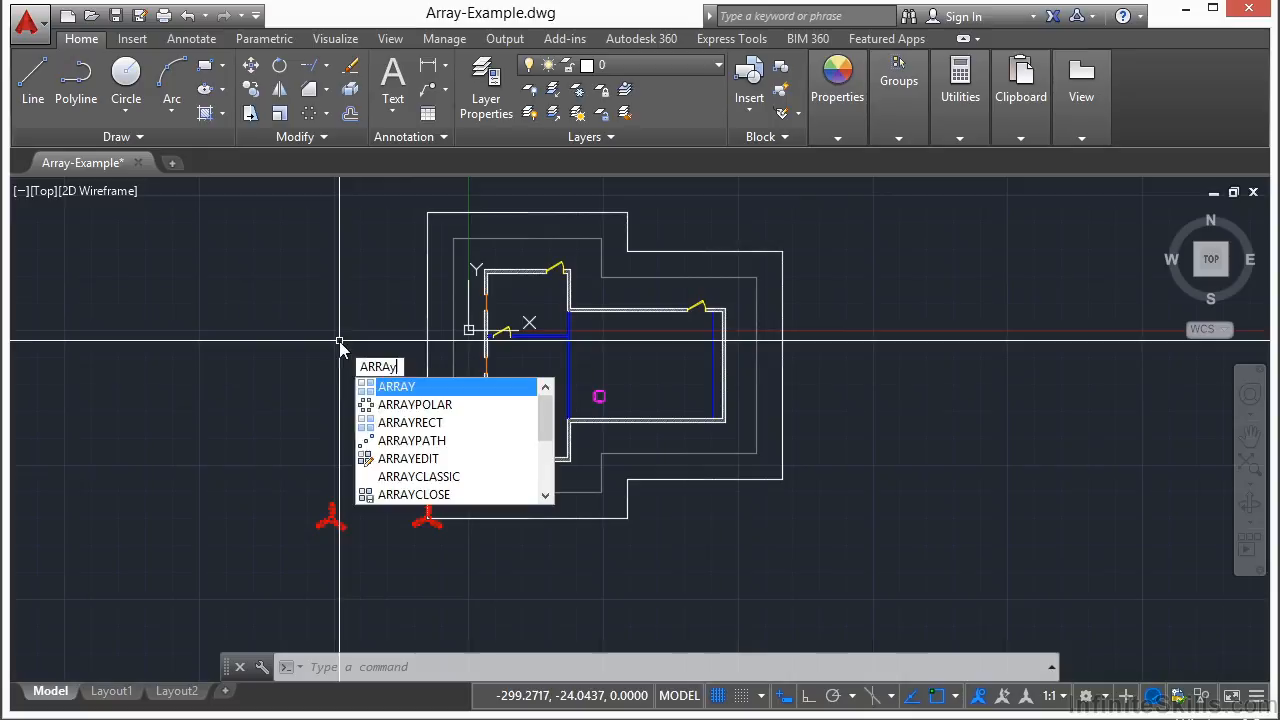
key("Escape")
type("a")
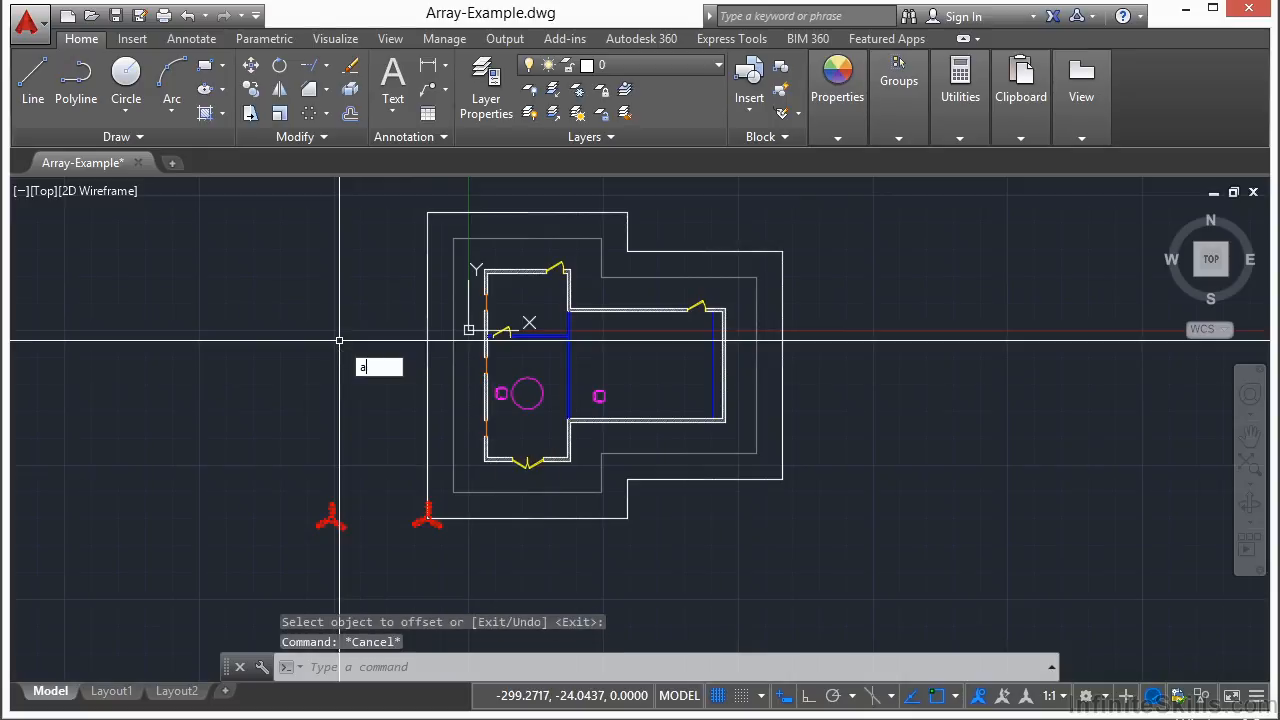
type("r")
key("Escape")
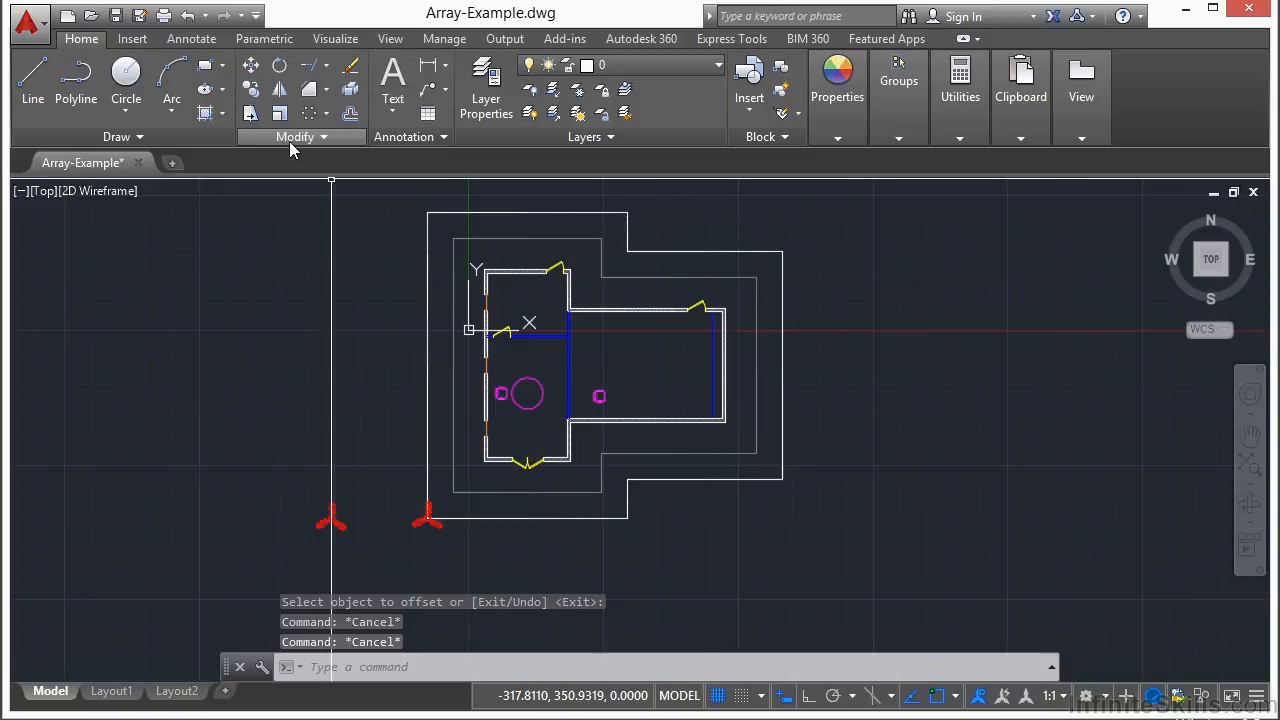
left_click(326, 113)
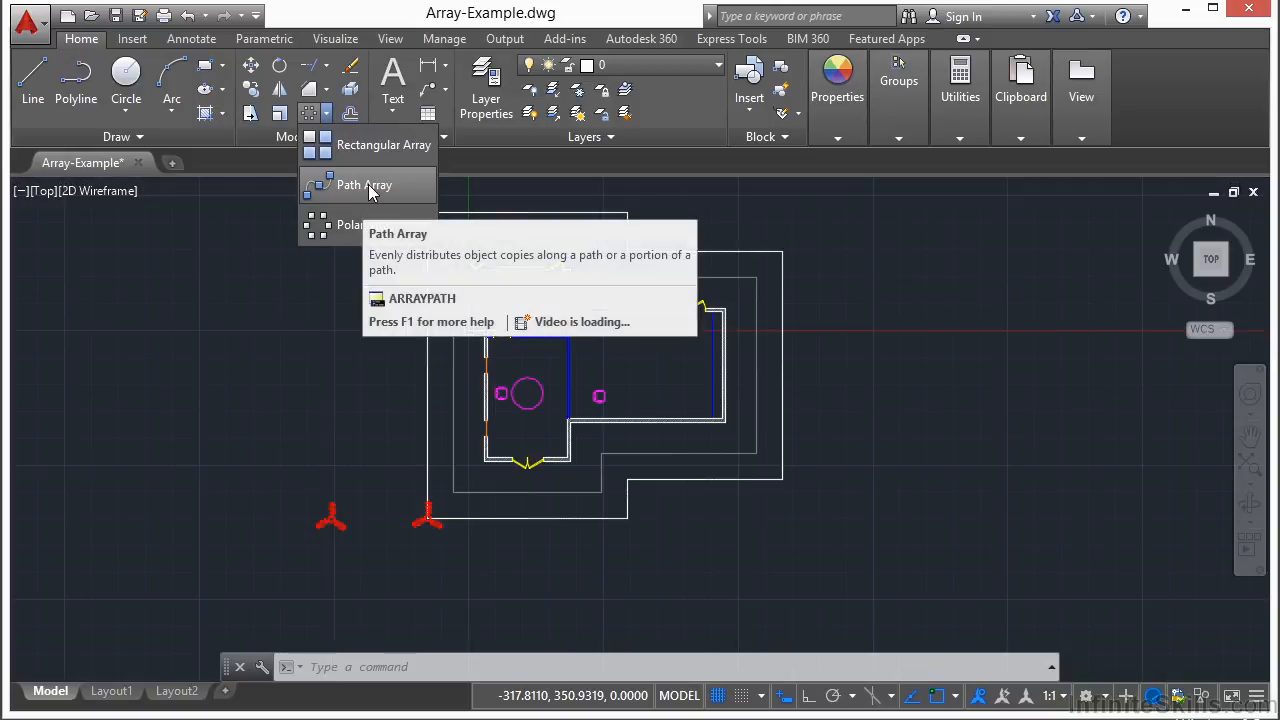
left_click(368, 186)
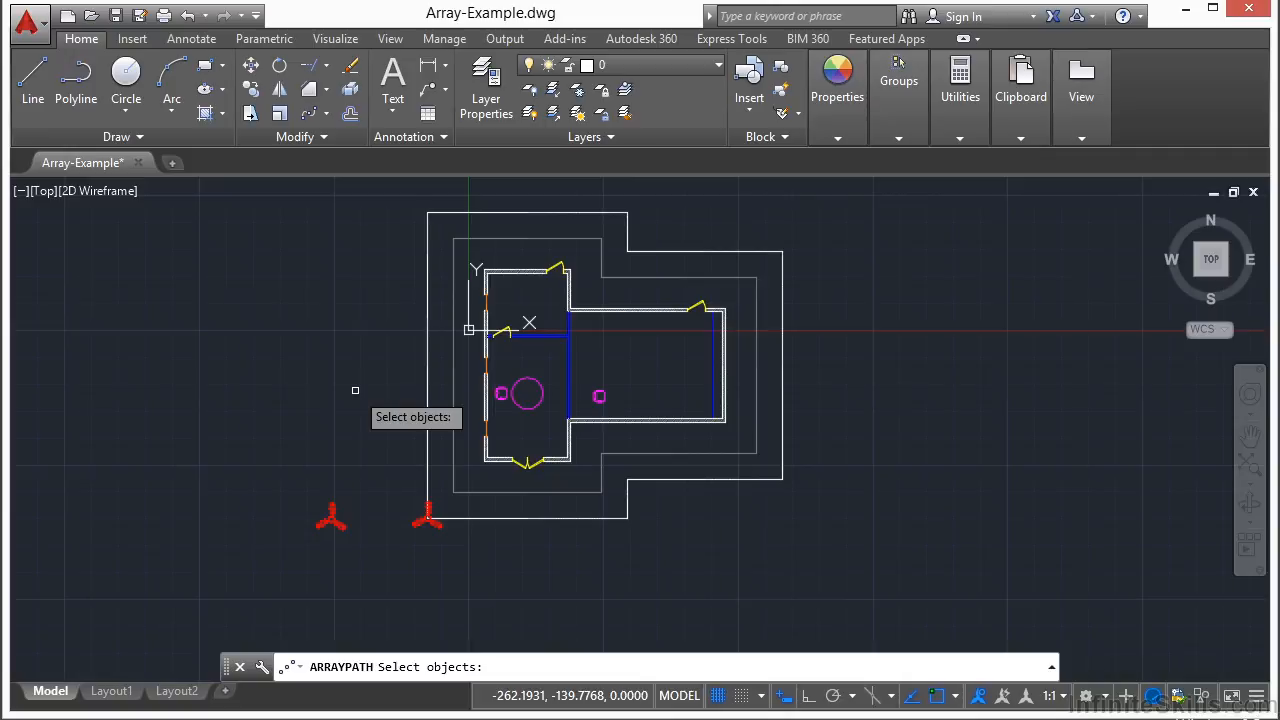
key("Escape")
type("array")
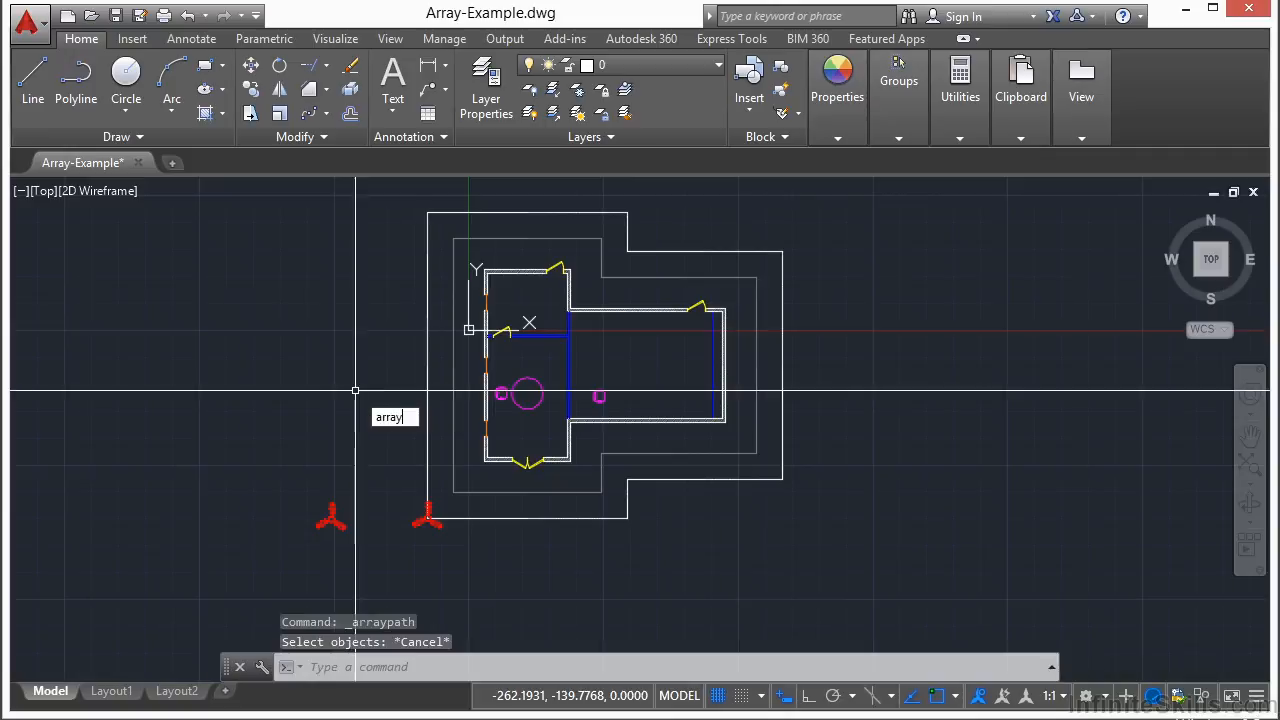
key("Return")
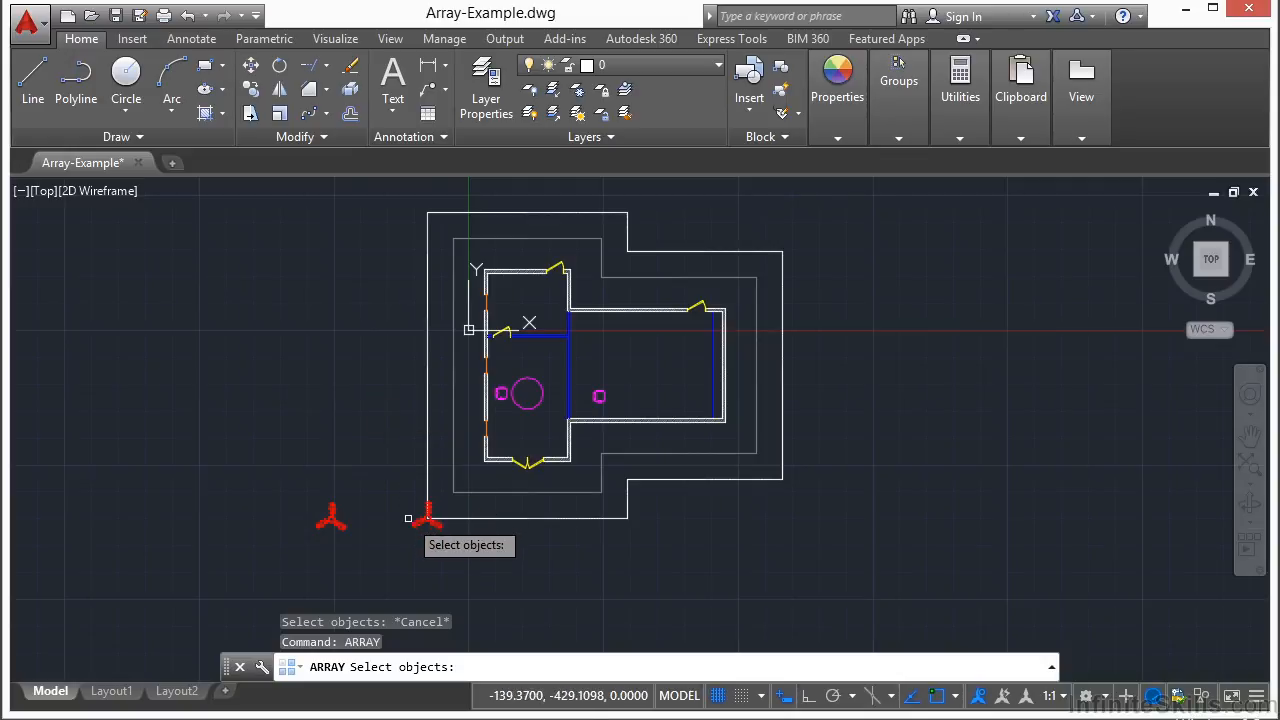
Path-array the right-hand red tripod along the new outer offset outline
scroll(428, 515, "up", 4)
left_click(447, 492)
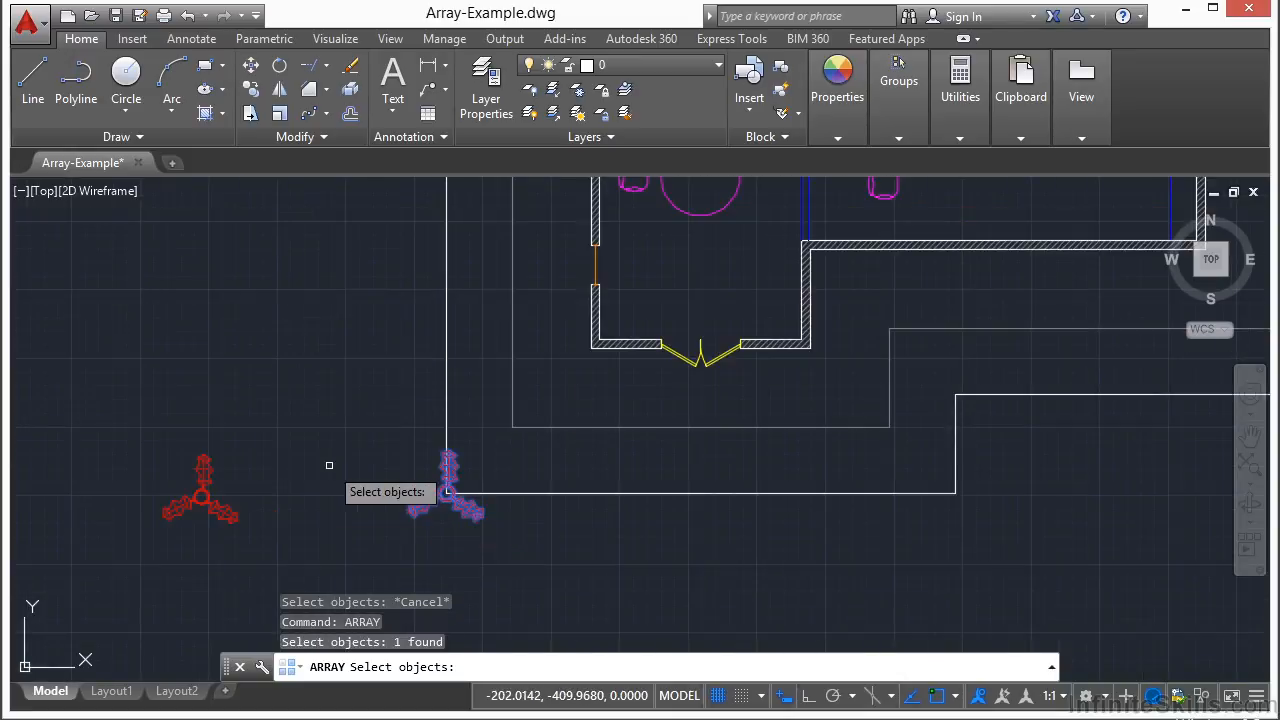
key("Return")
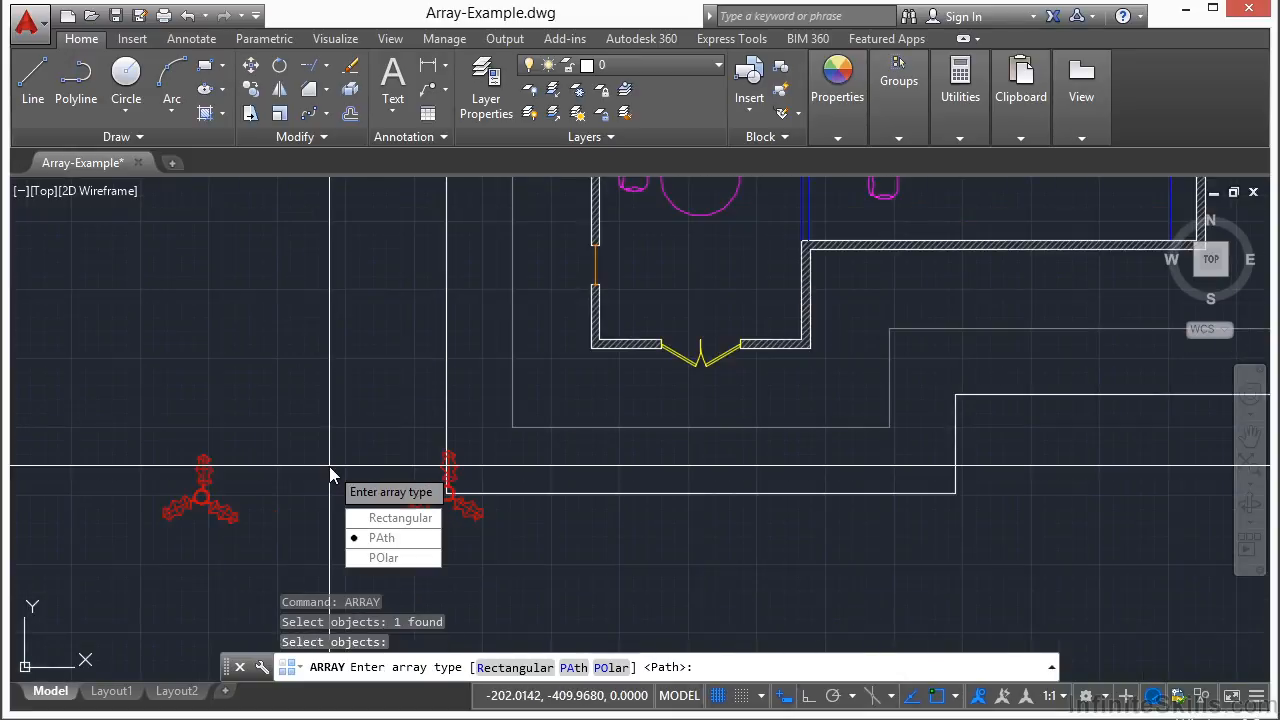
left_click(408, 549)
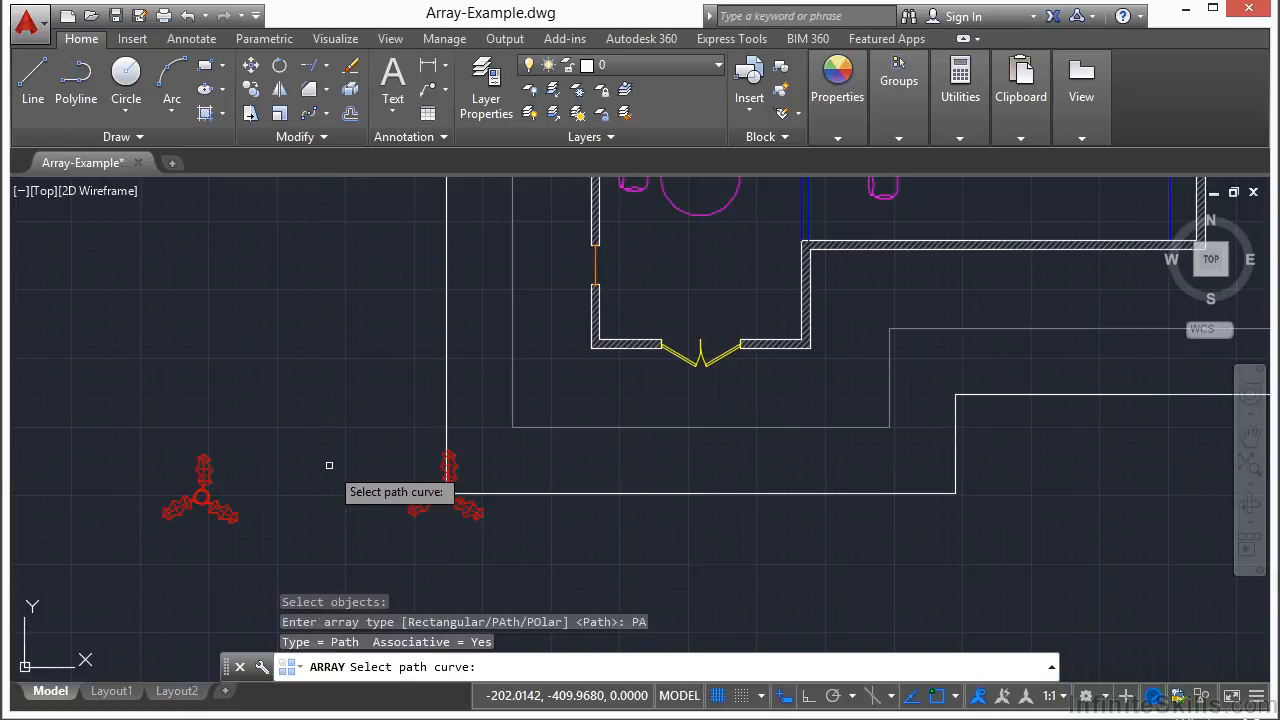
scroll(330, 470, "down", 2)
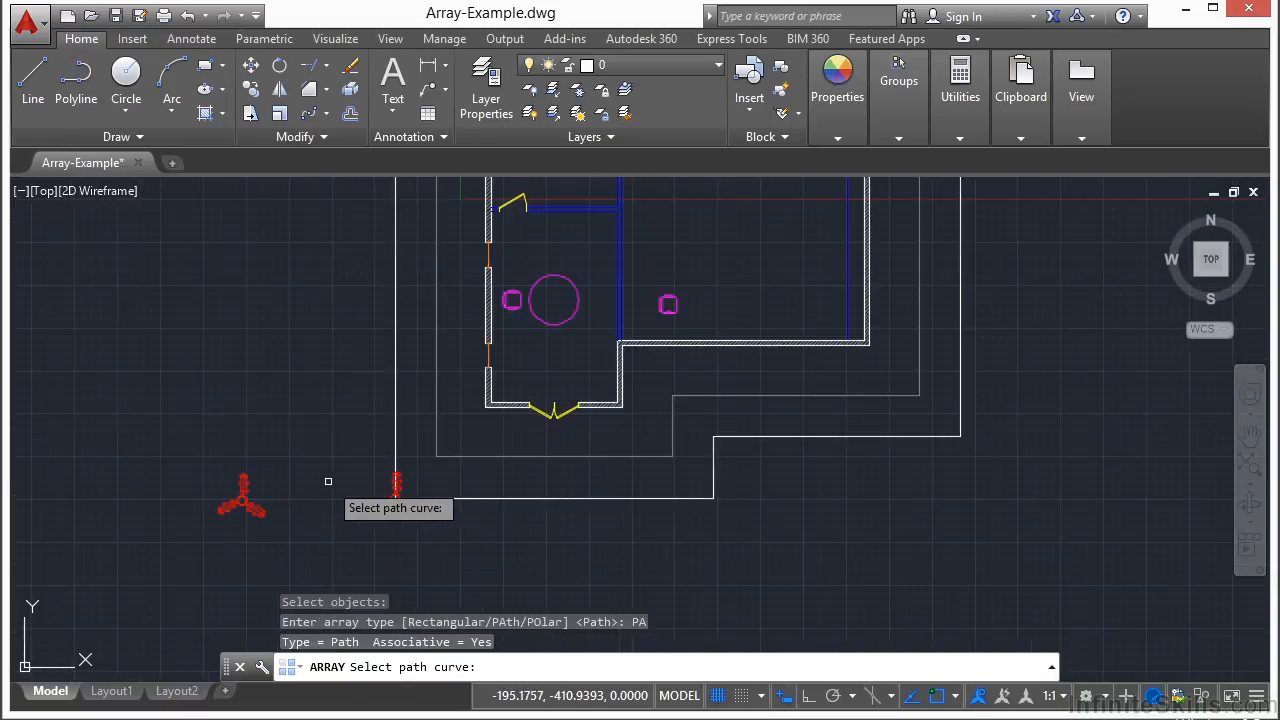
left_click(396, 440)
scroll(278, 476, "down", 2)
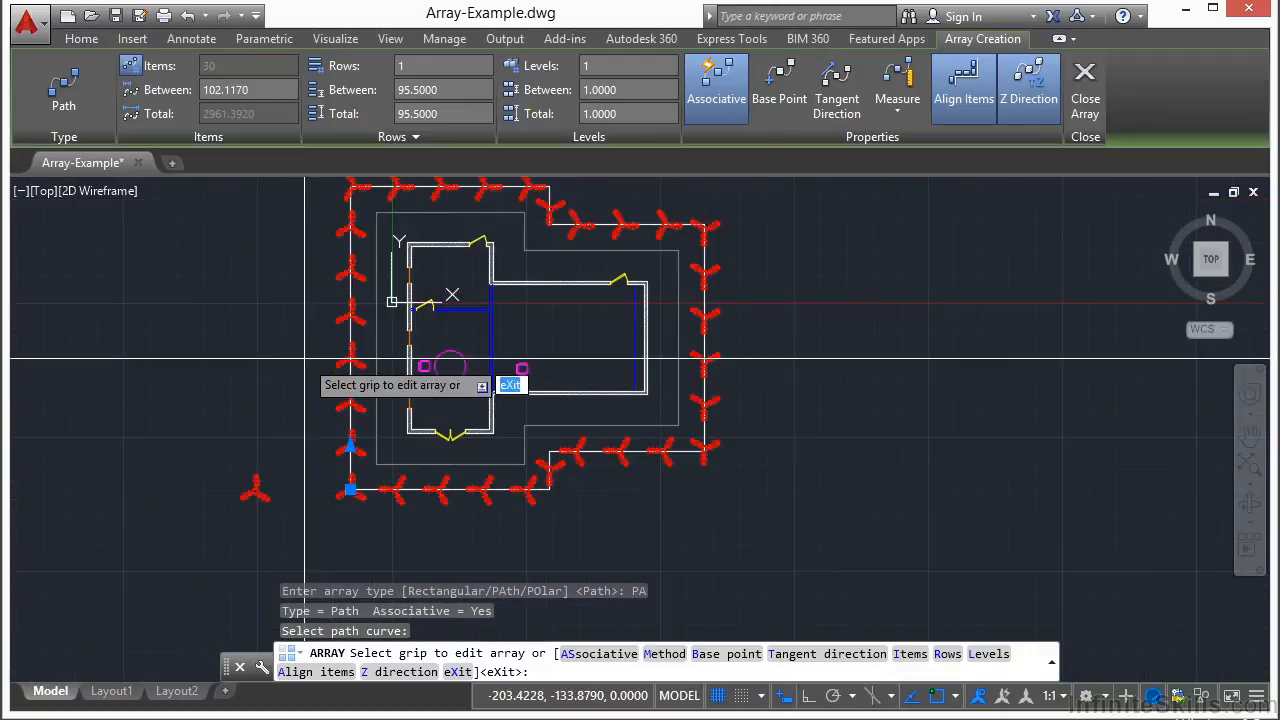
Set the path array's item count to 20 on the Array Creation tab
middle_click_drag(270, 281, 272, 353)
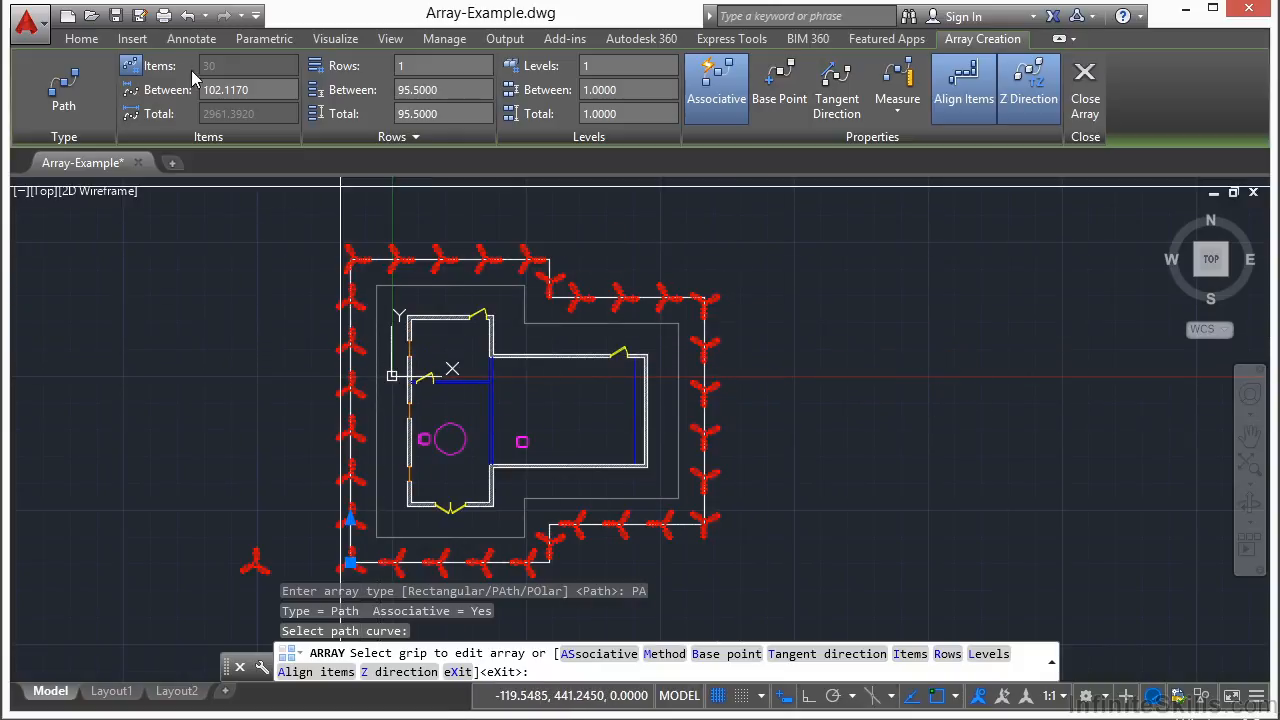
left_click(132, 66)
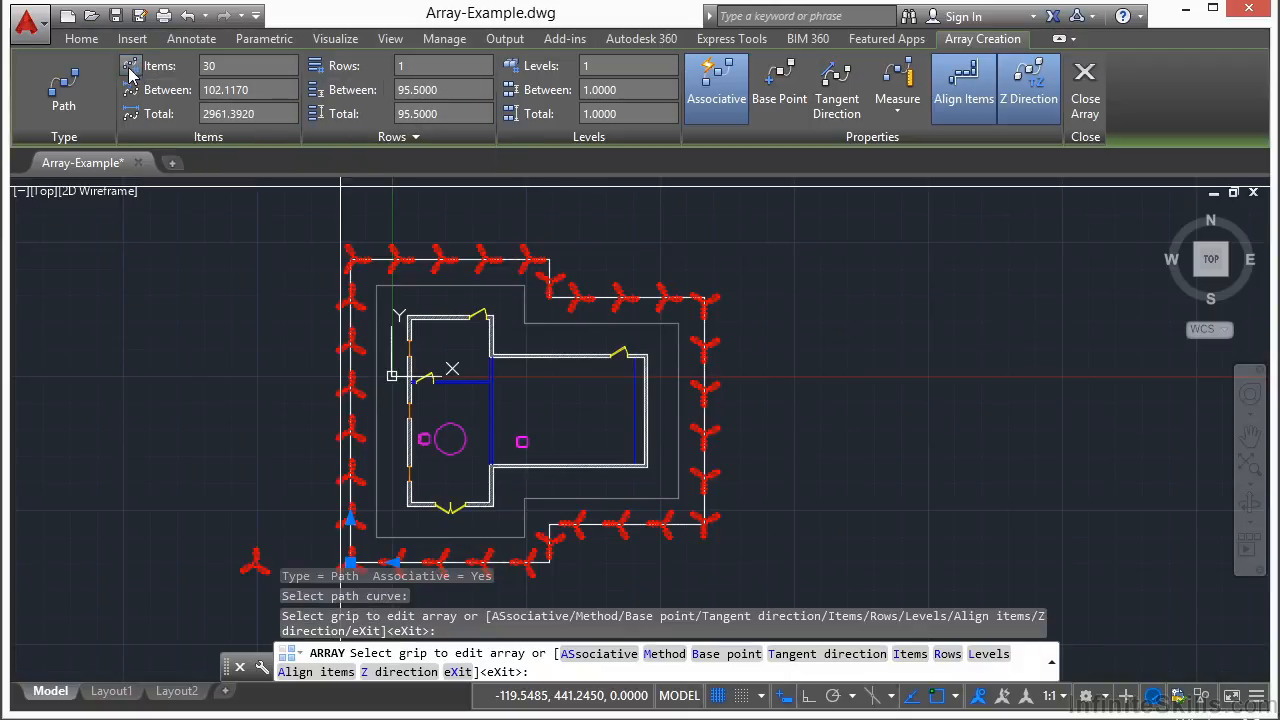
left_click(224, 66)
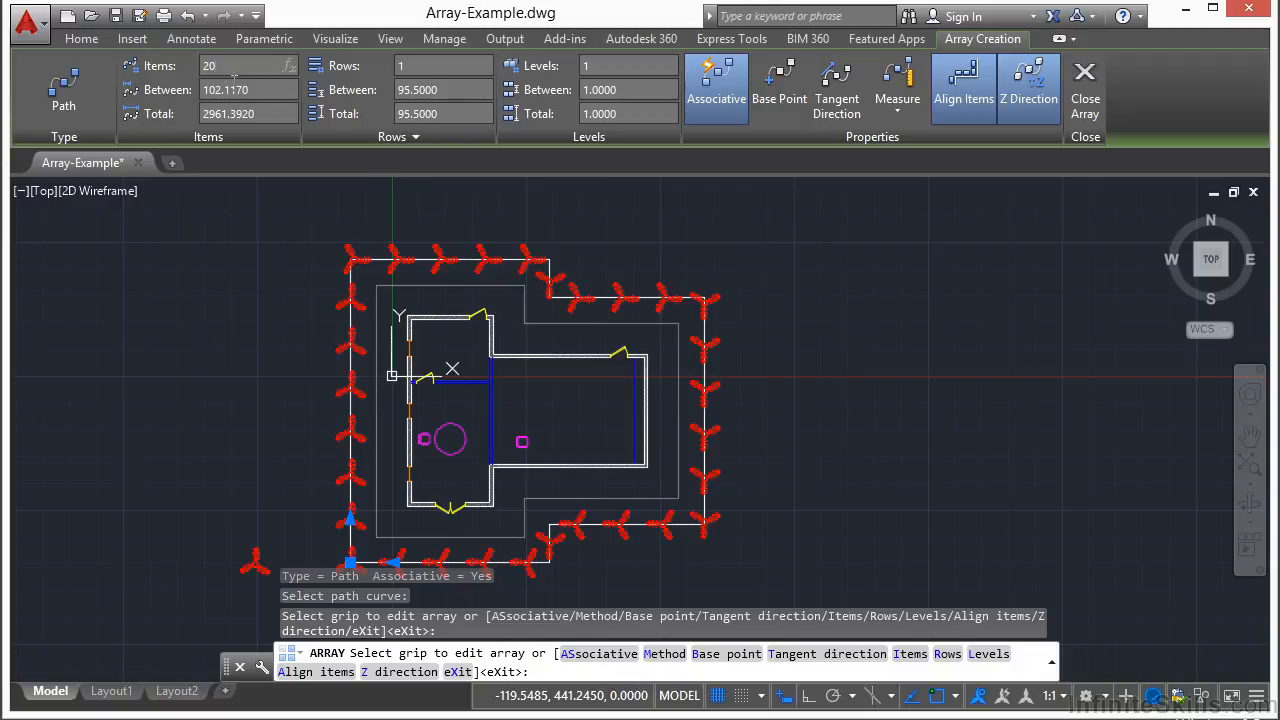
type("20")
key("Return")
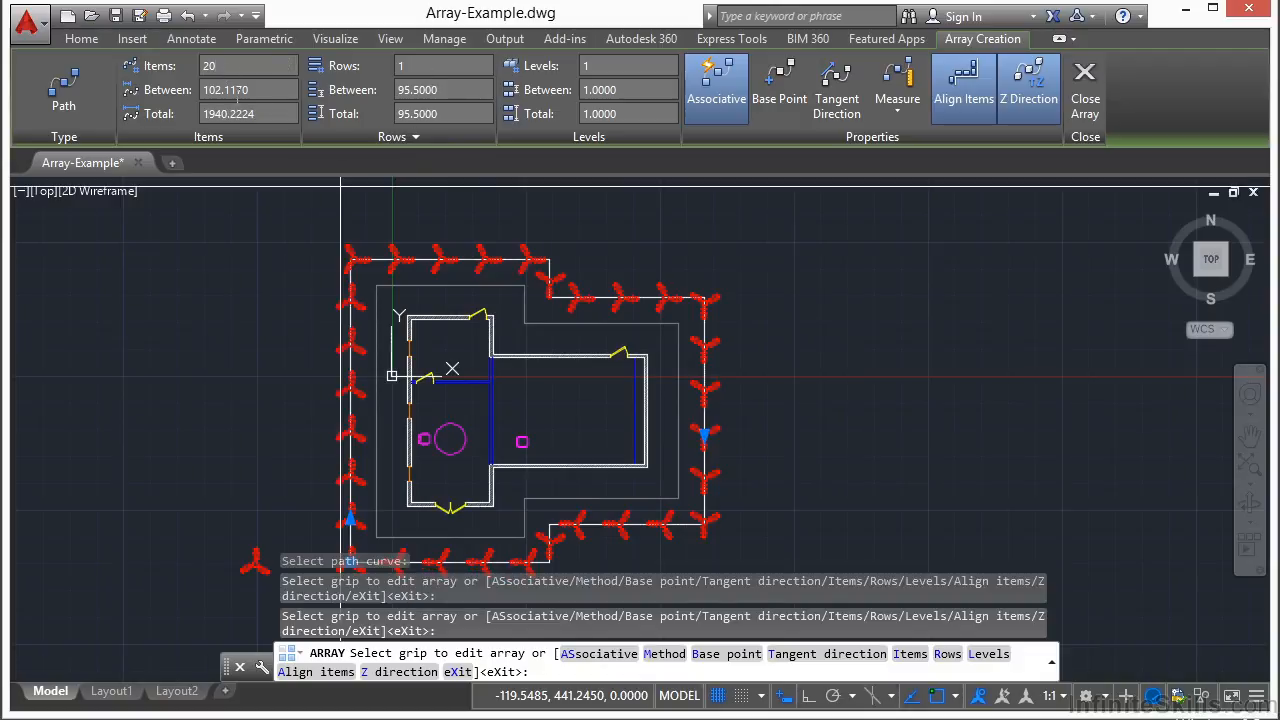
middle_click_drag(827, 317, 827, 282)
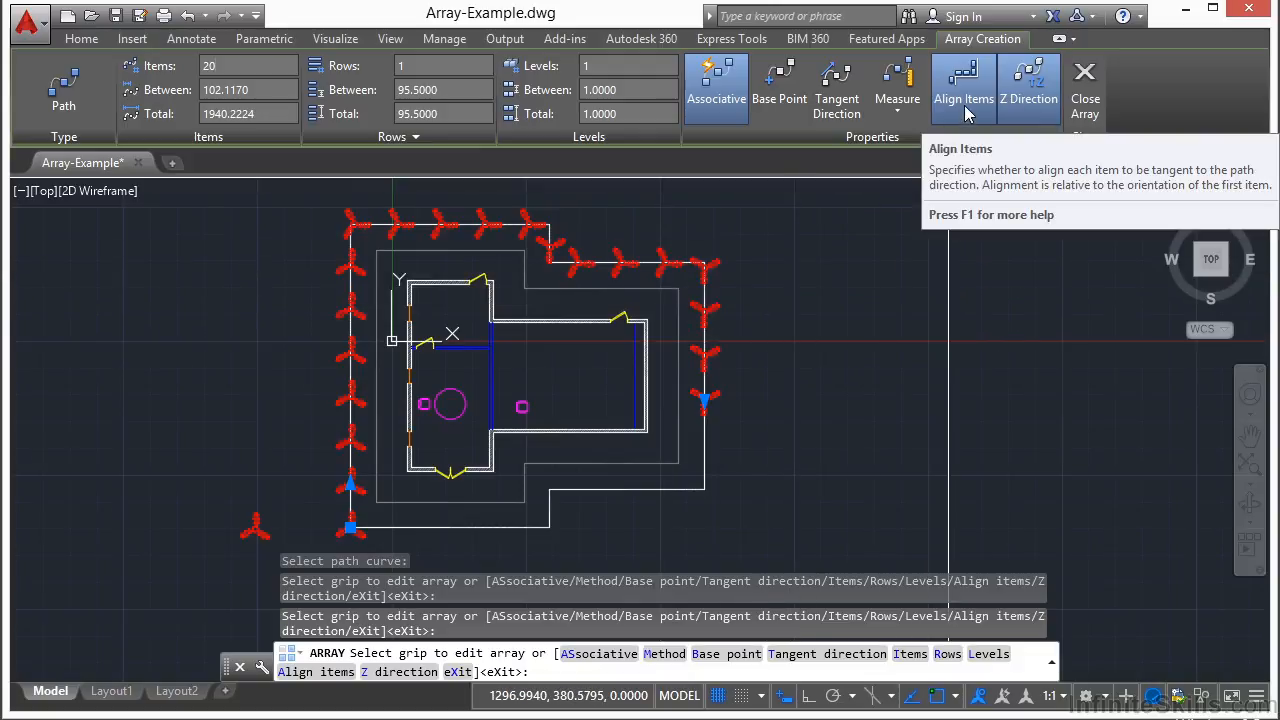
Switch spacing to Divide with Align Items off, spacing the 20 tripods 153.2 apart
left_click(897, 117)
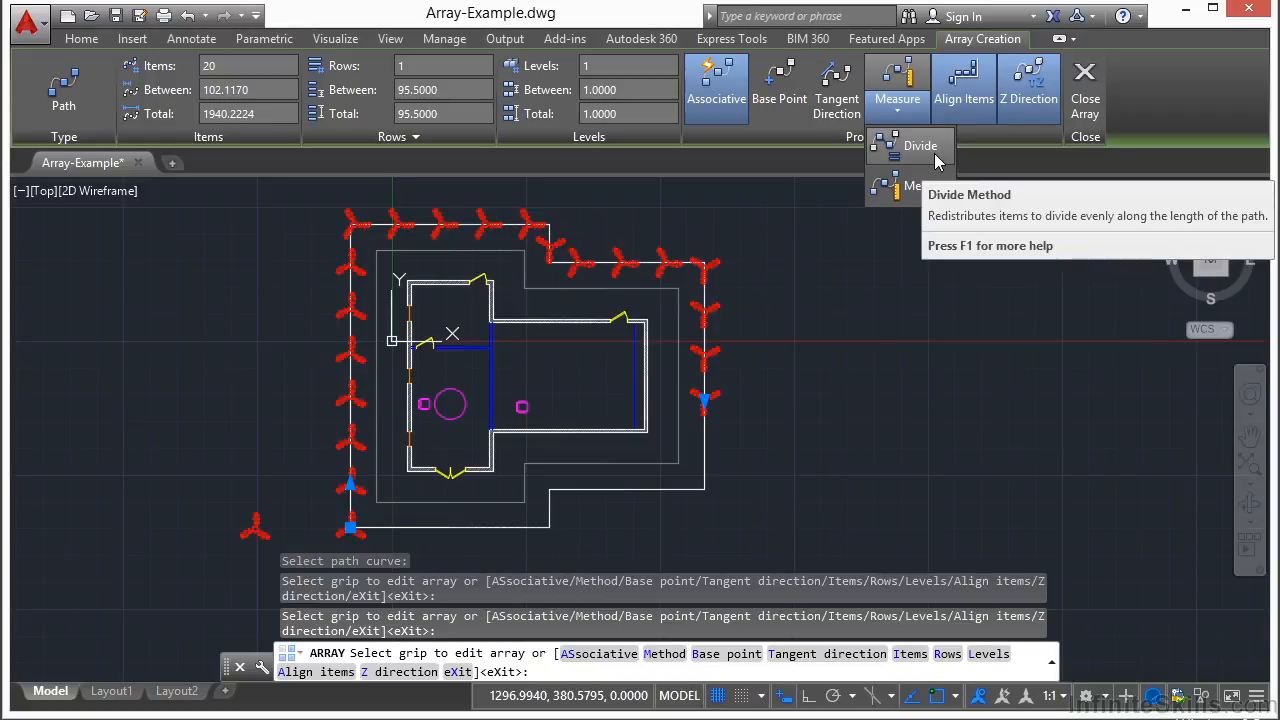
left_click(965, 100)
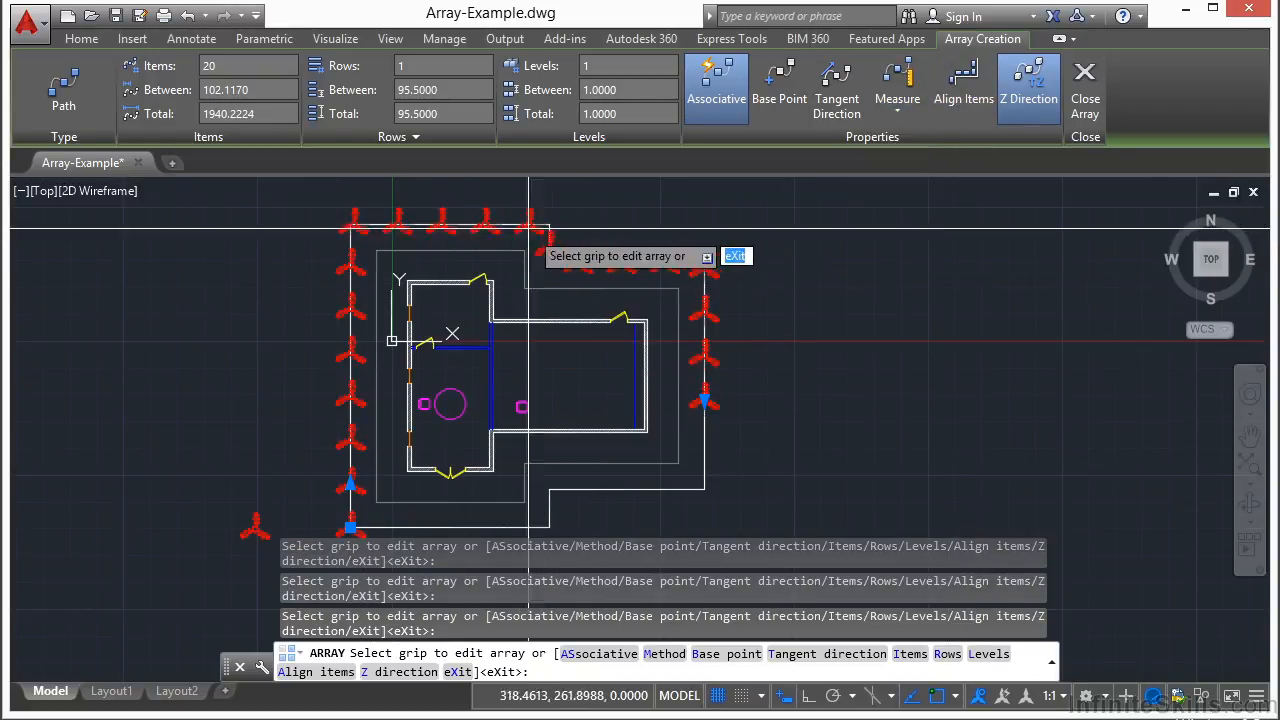
middle_click_drag(806, 357, 818, 325)
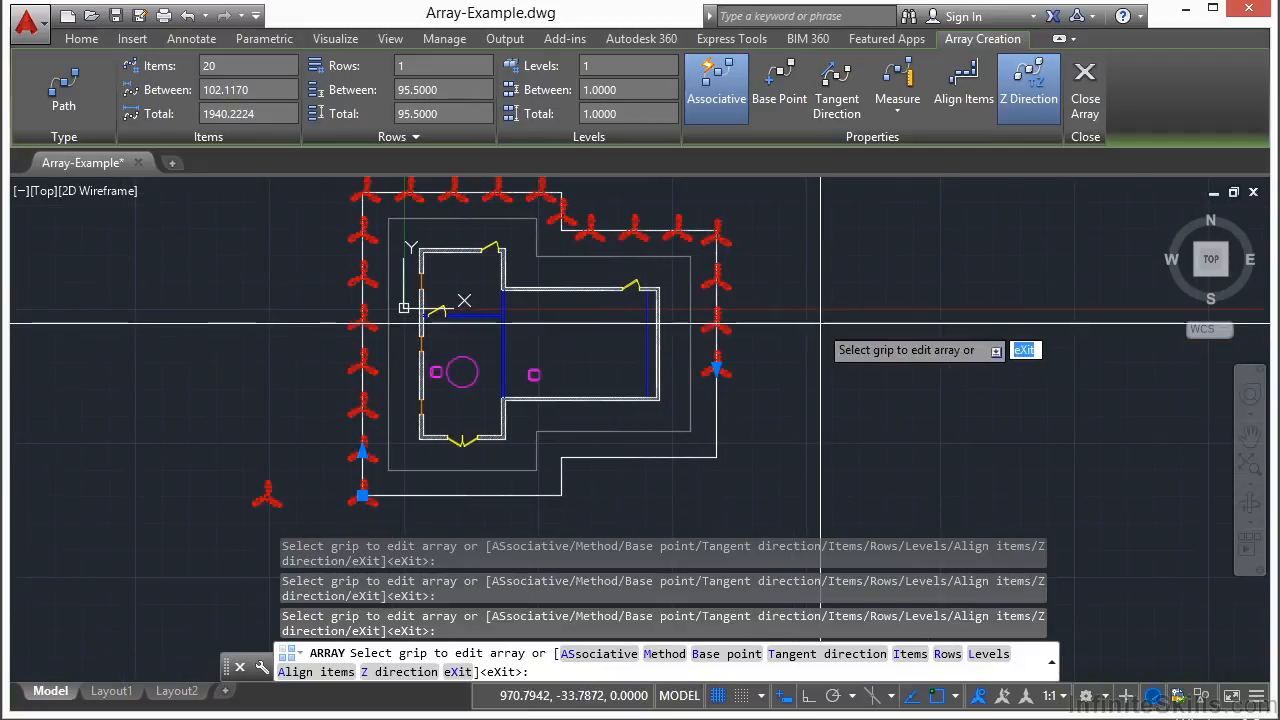
left_click(965, 92)
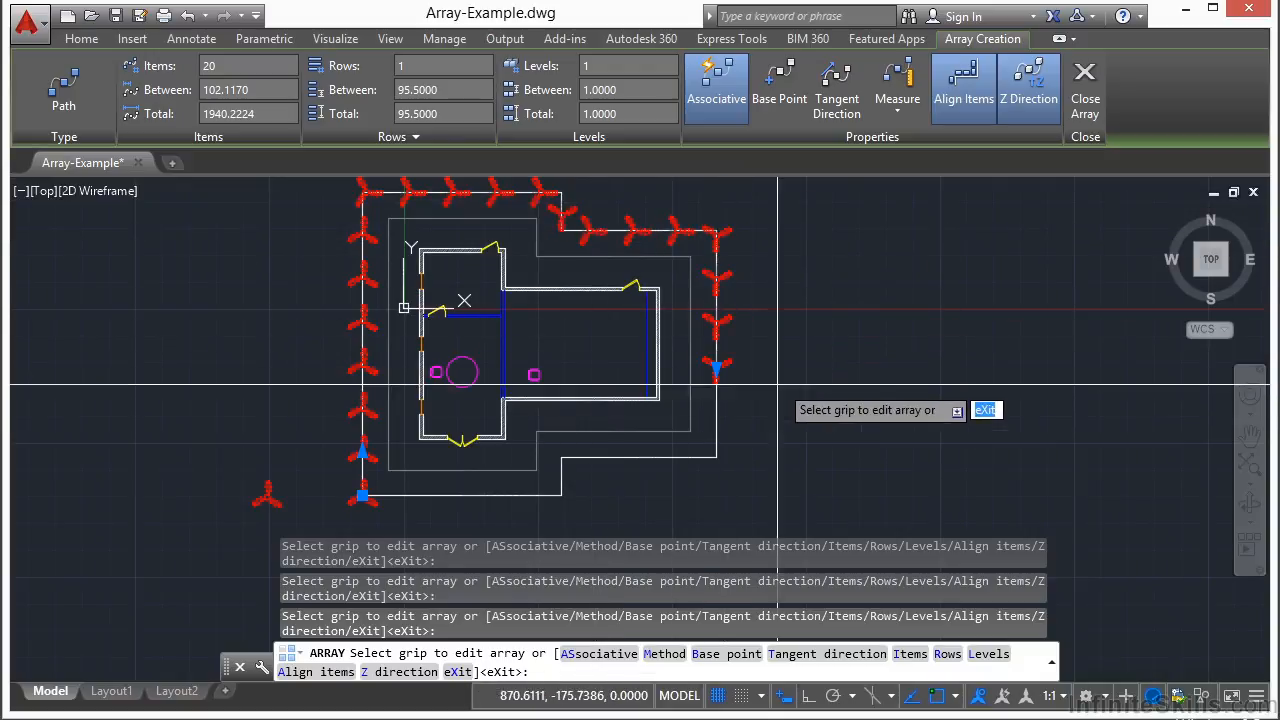
left_click(964, 88)
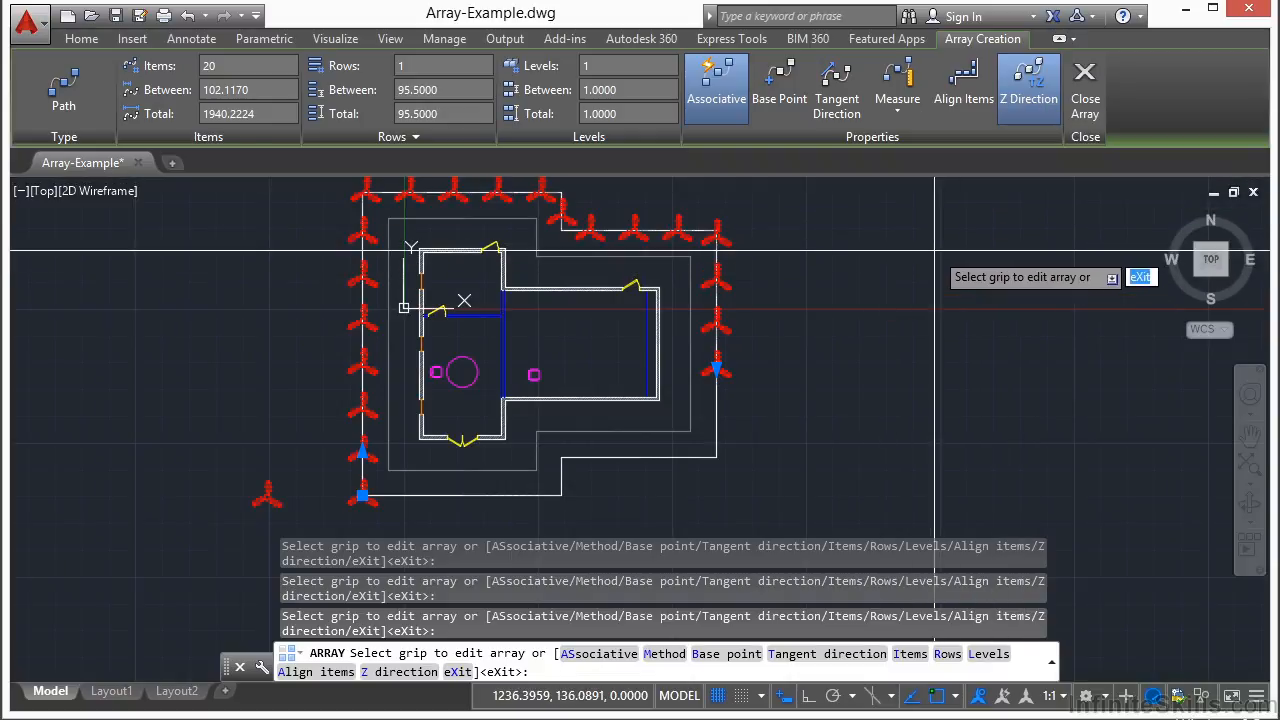
left_click(900, 112)
left_click(912, 140)
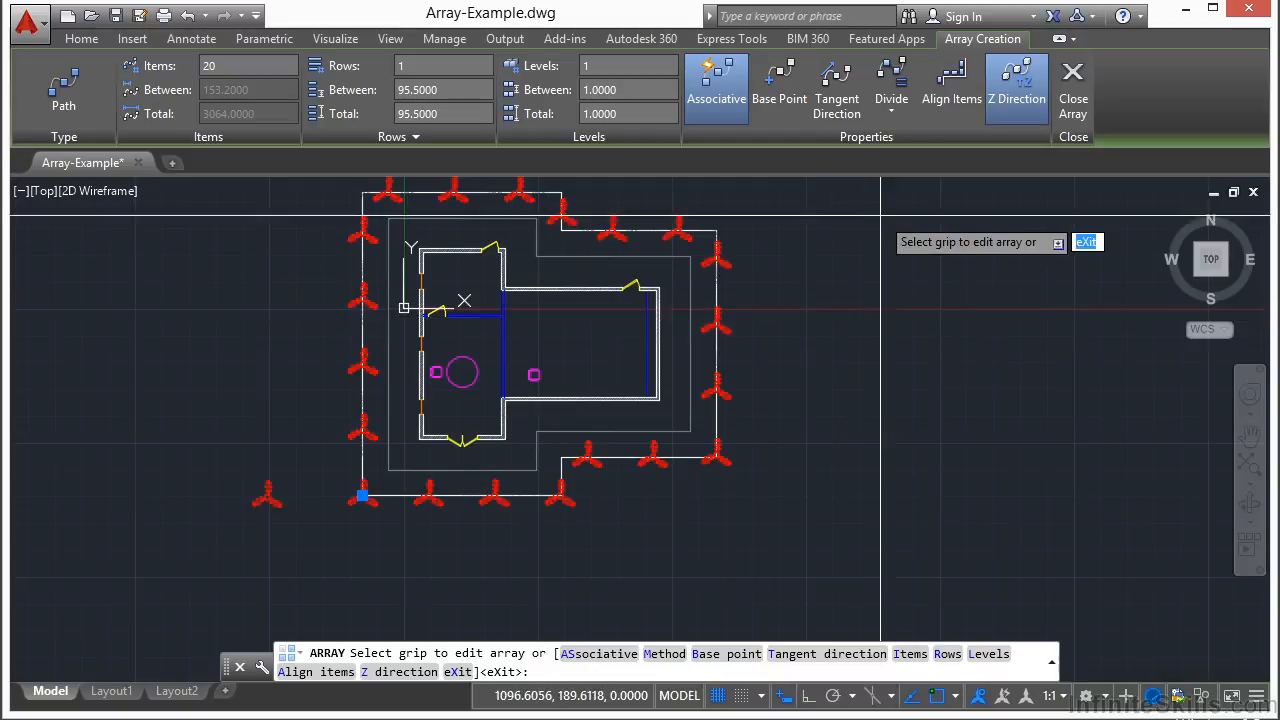
left_click(891, 110)
left_click(927, 189)
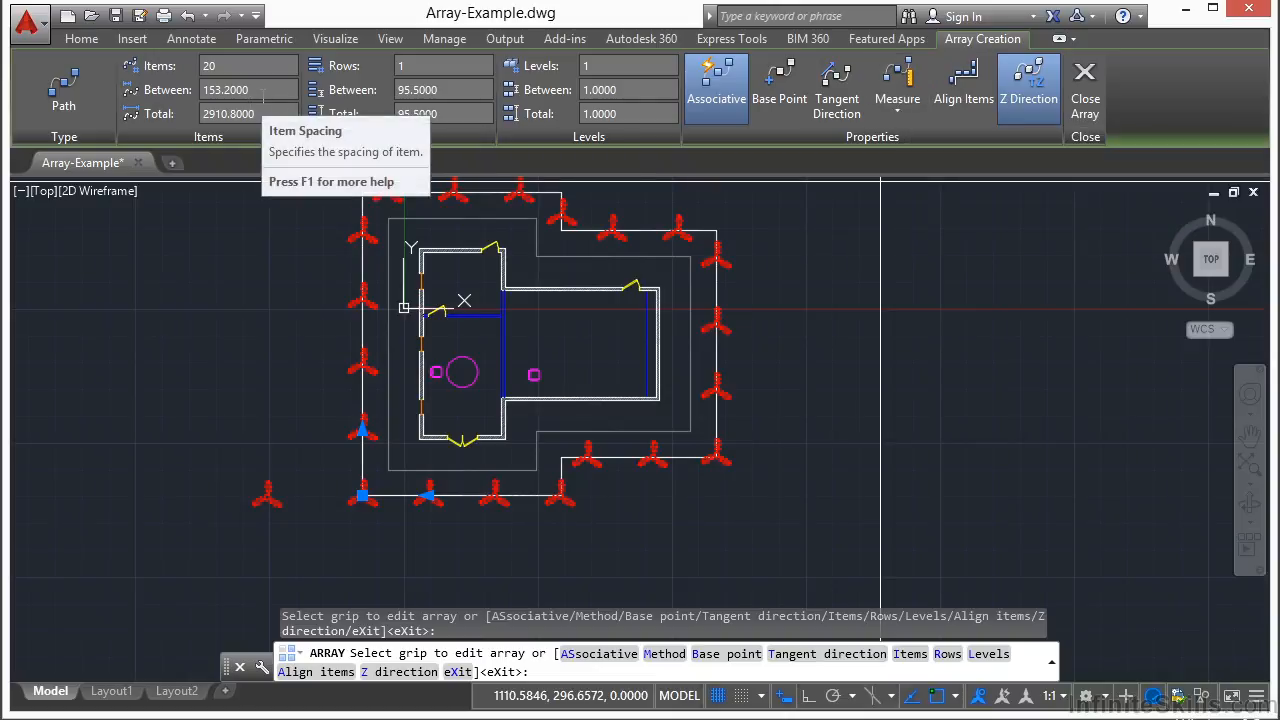
left_click(262, 90)
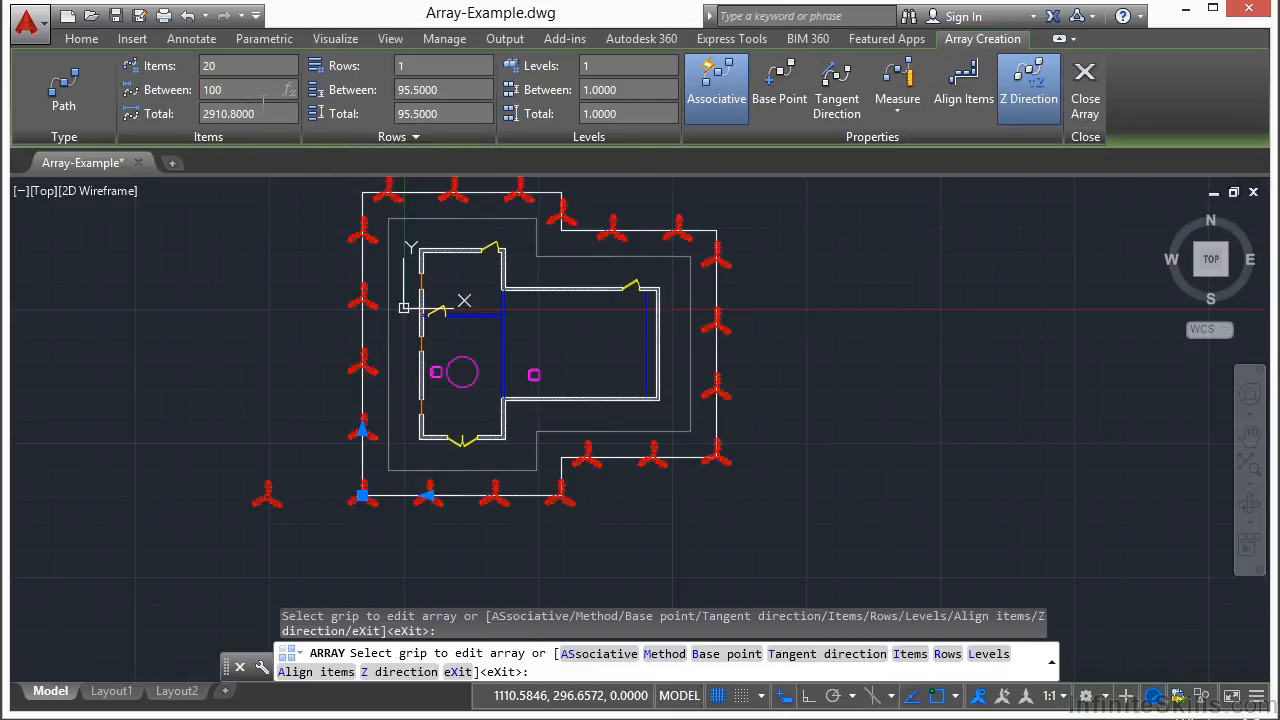
type("100")
key("Return")
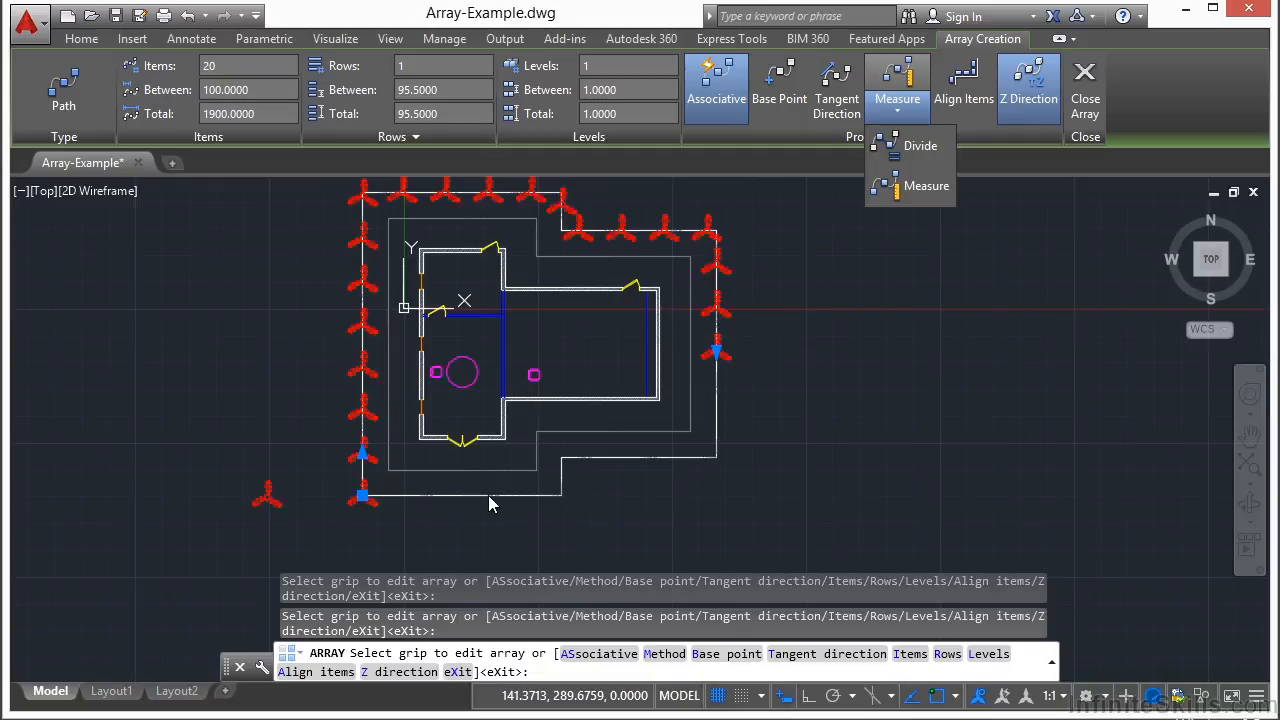
left_click(912, 146)
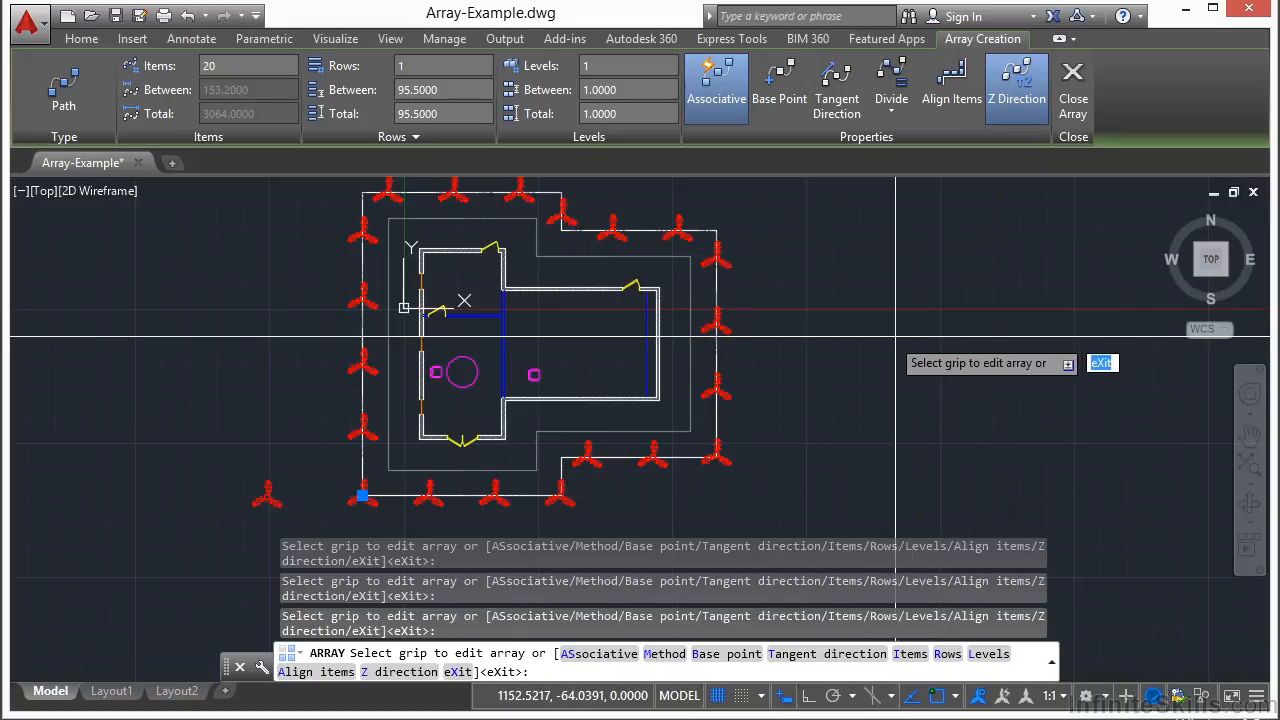
Close the array to finish creating the tripod path array
left_click(1072, 105)
scroll(810, 313, "down", 2)
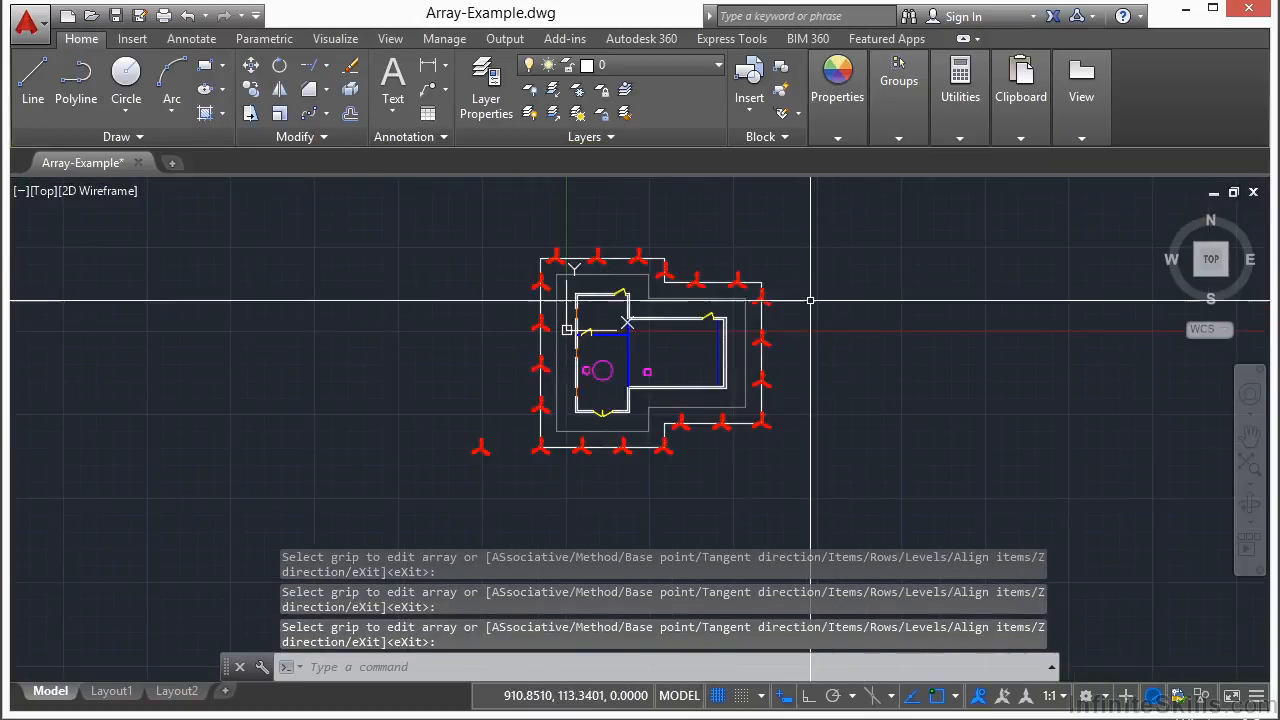
scroll(808, 290, "up", 2)
Erase the tripod array, undo the erase, and reselect the array for editing
left_click(723, 284)
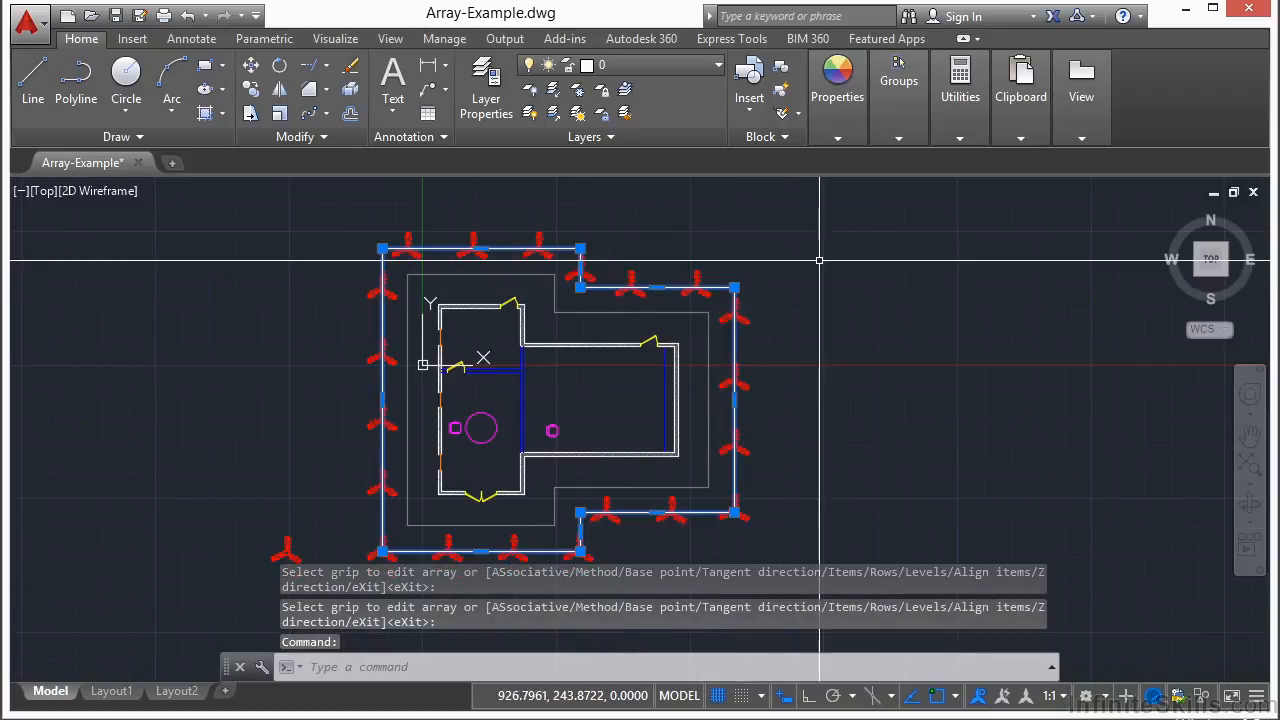
key("Delete")
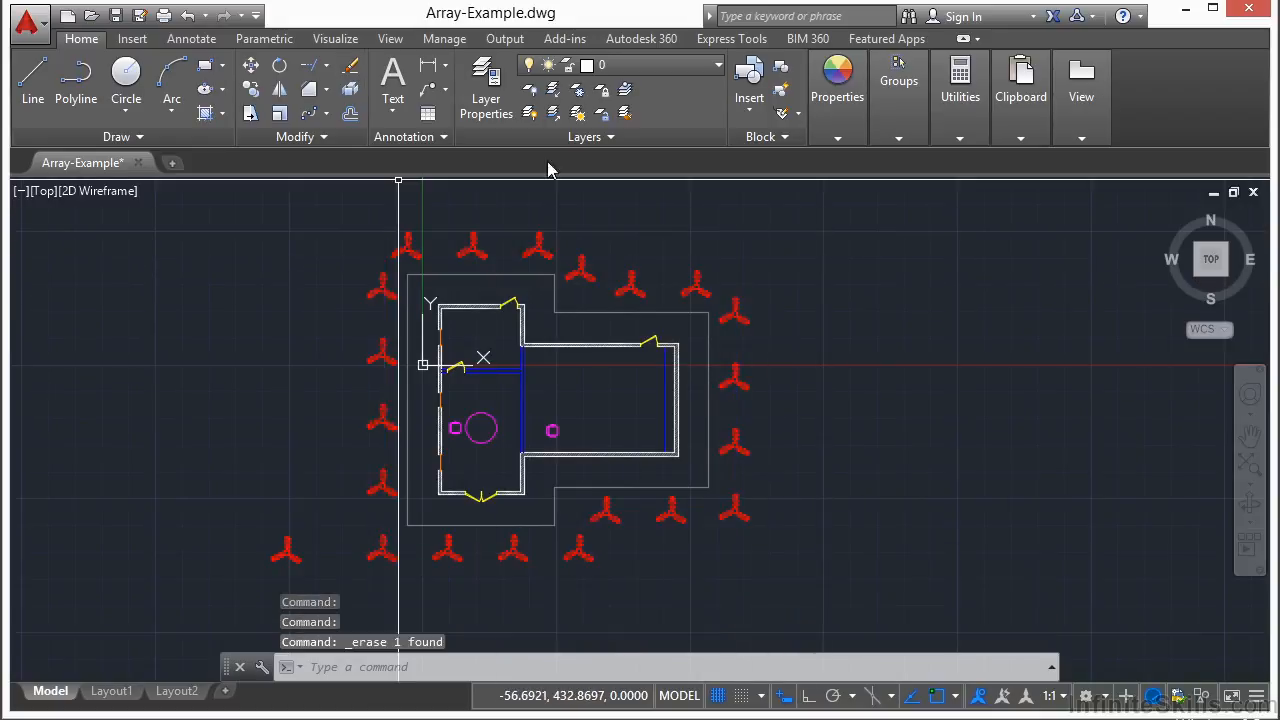
middle_click_drag(811, 263, 870, 259)
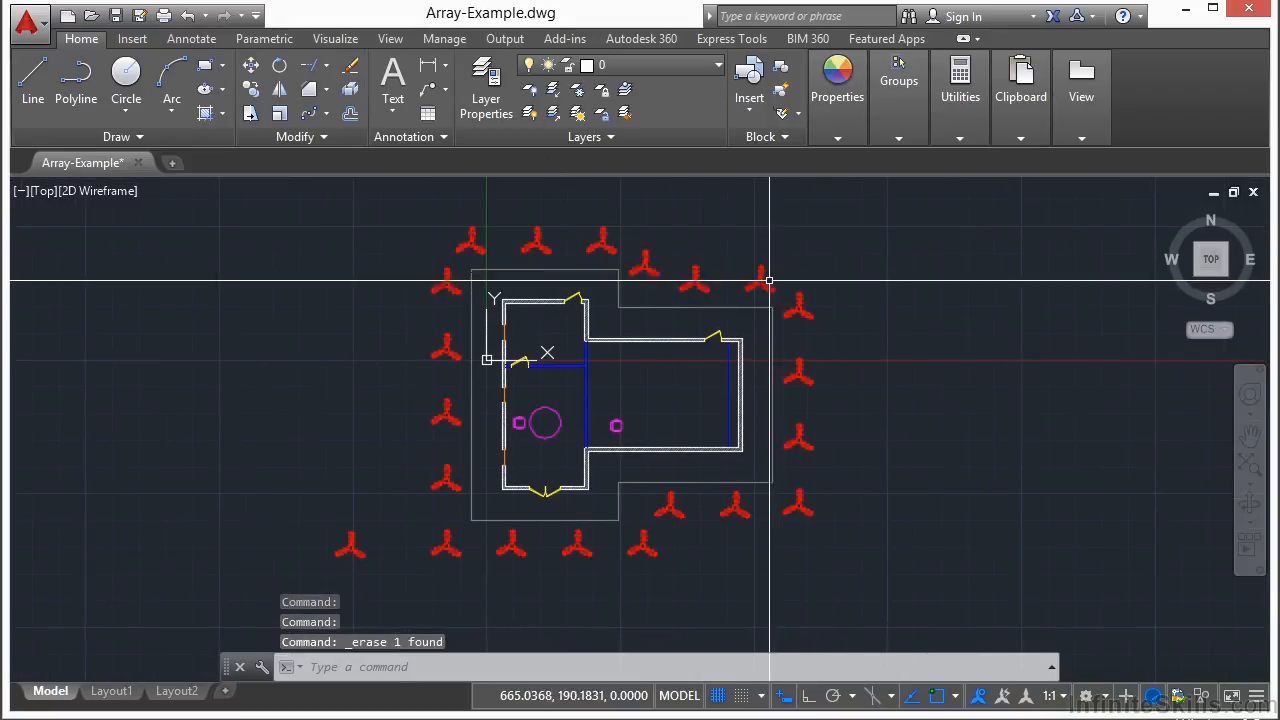
left_click(187, 15)
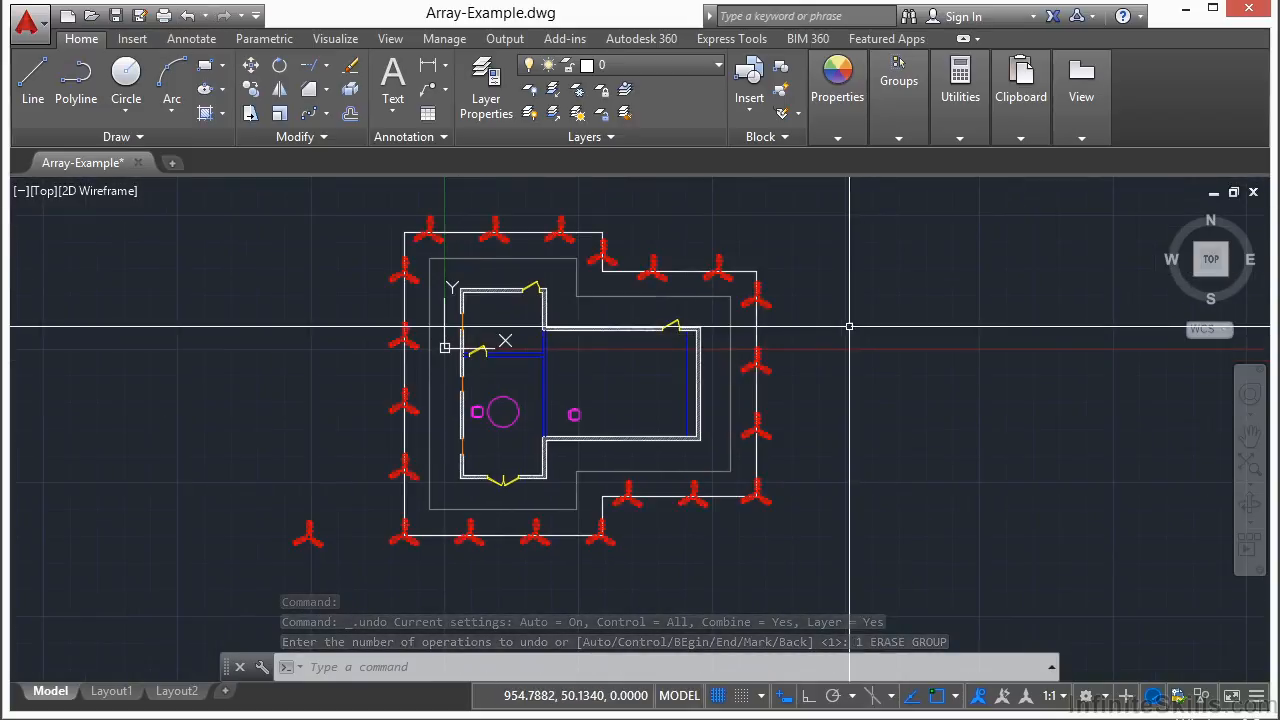
left_click(757, 292)
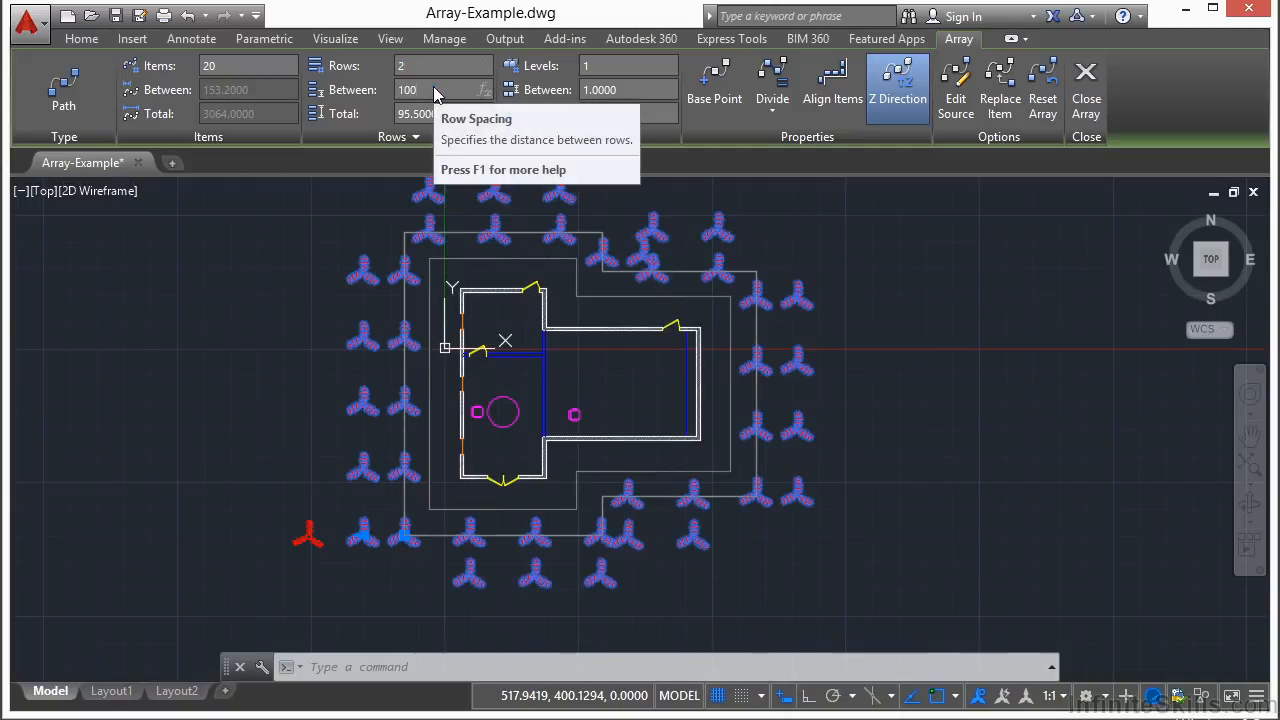
Set the row spacing to 100, leave levels unchanged, and close array editing
key("Return")
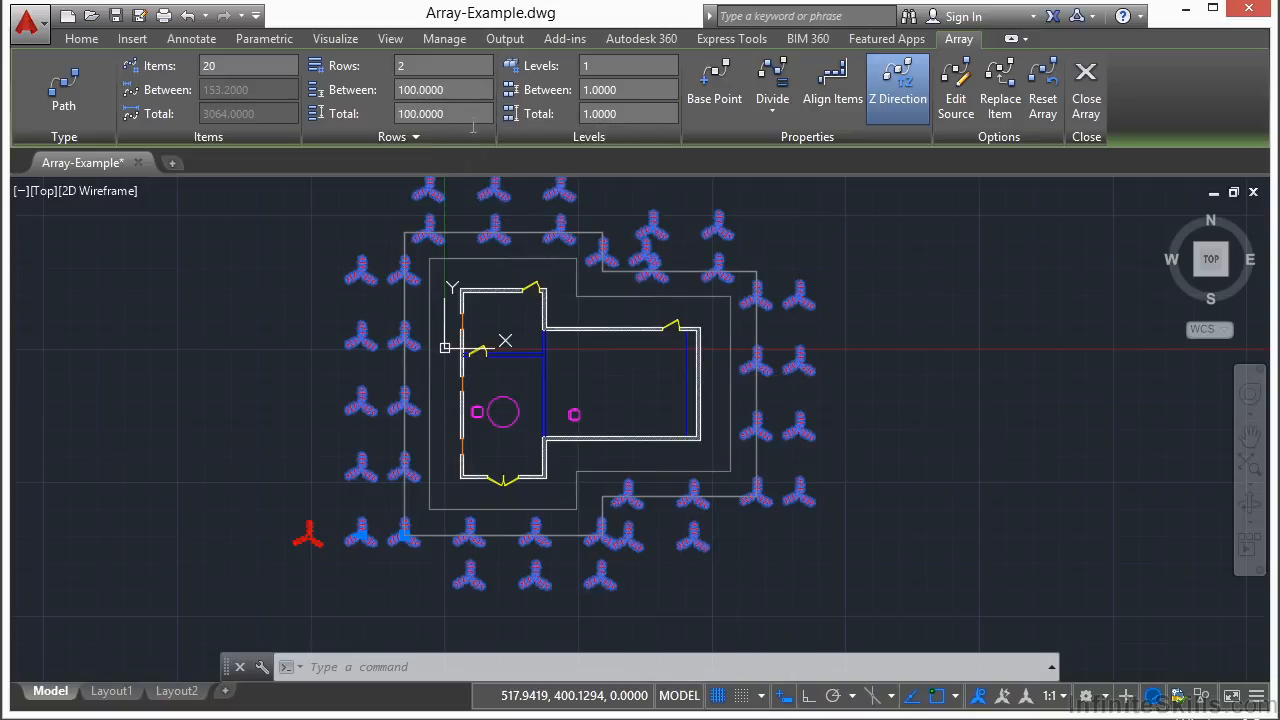
left_click(627, 66)
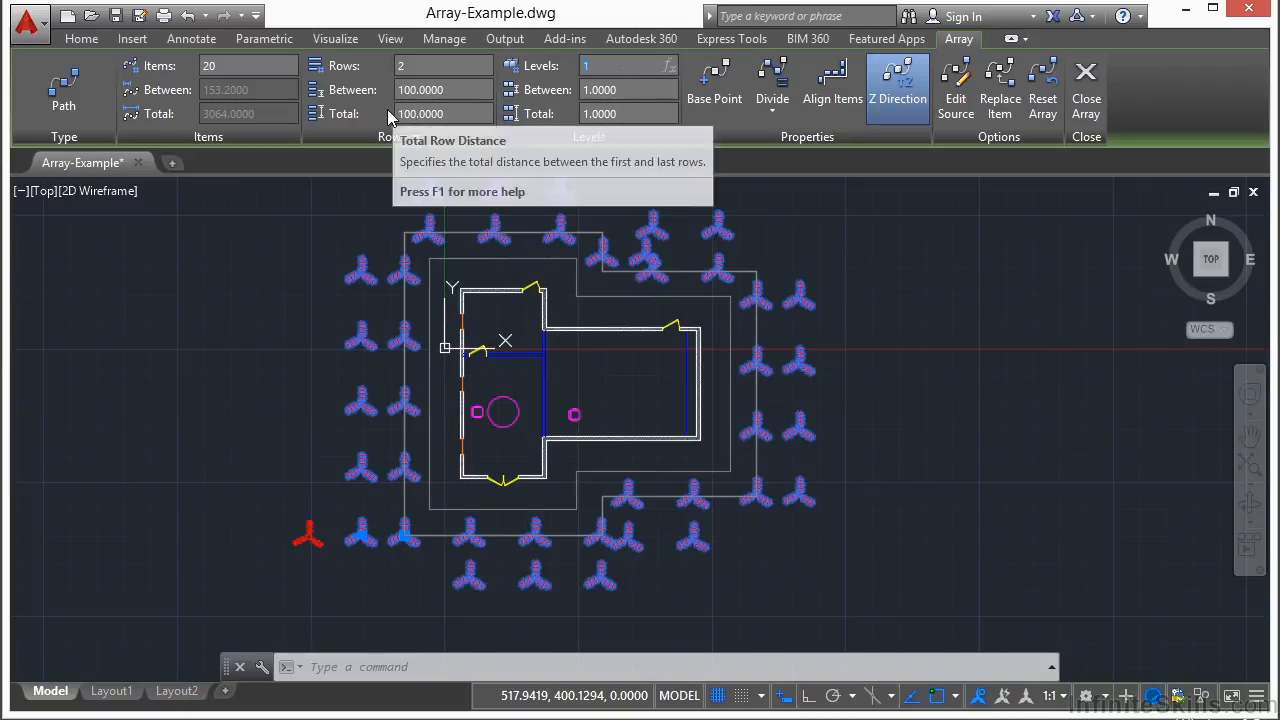
left_click(845, 332)
left_click(1088, 122)
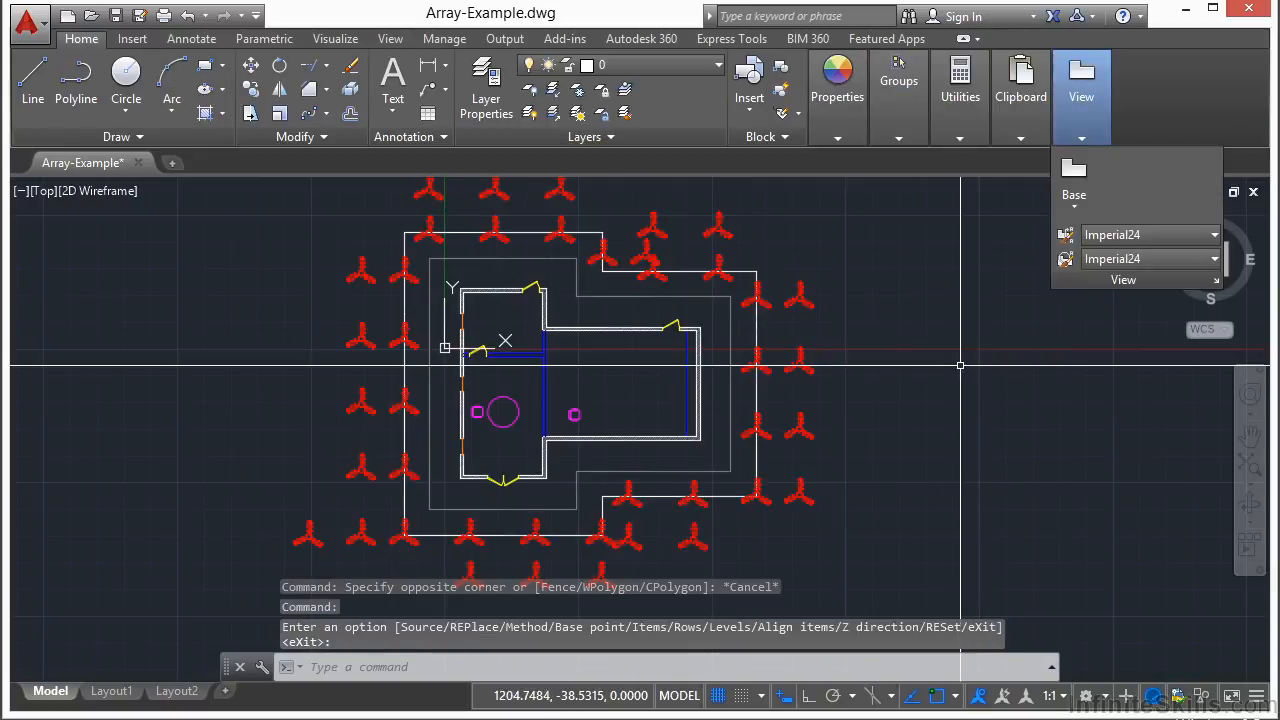
Drag the array's row grip to 6 rows and back to 1, then deselect
left_click(796, 289)
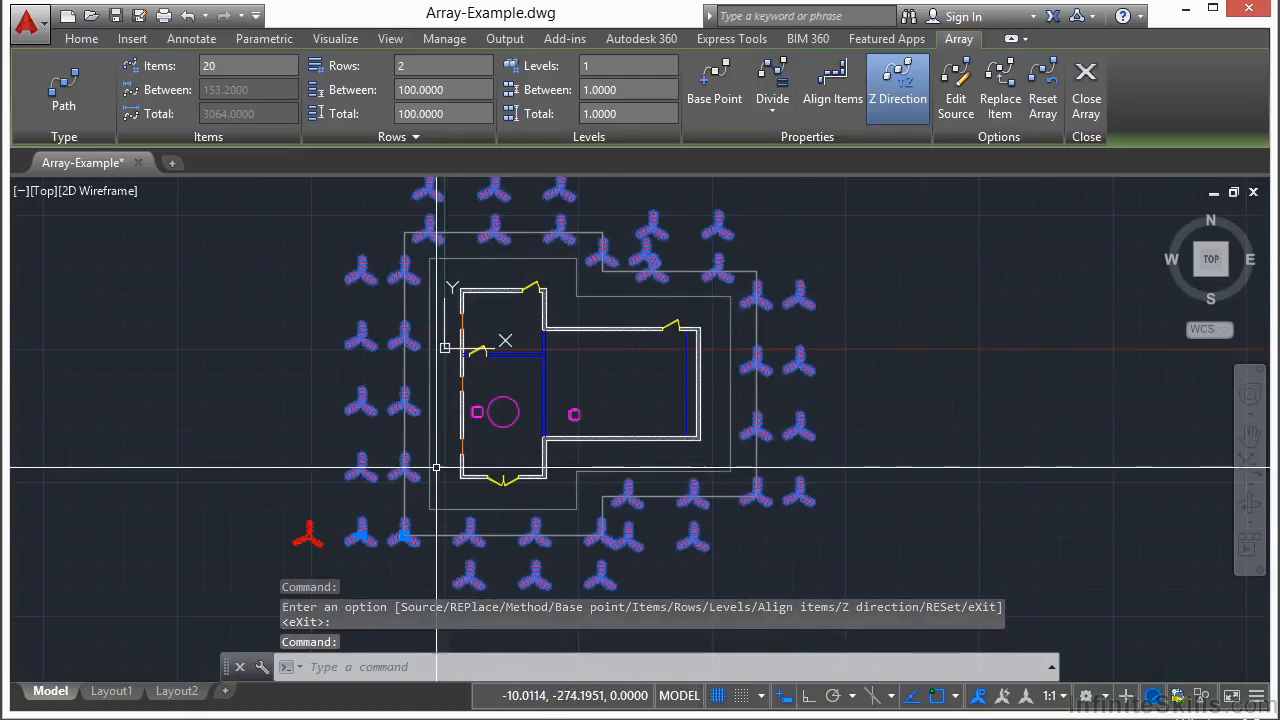
left_click(361, 537)
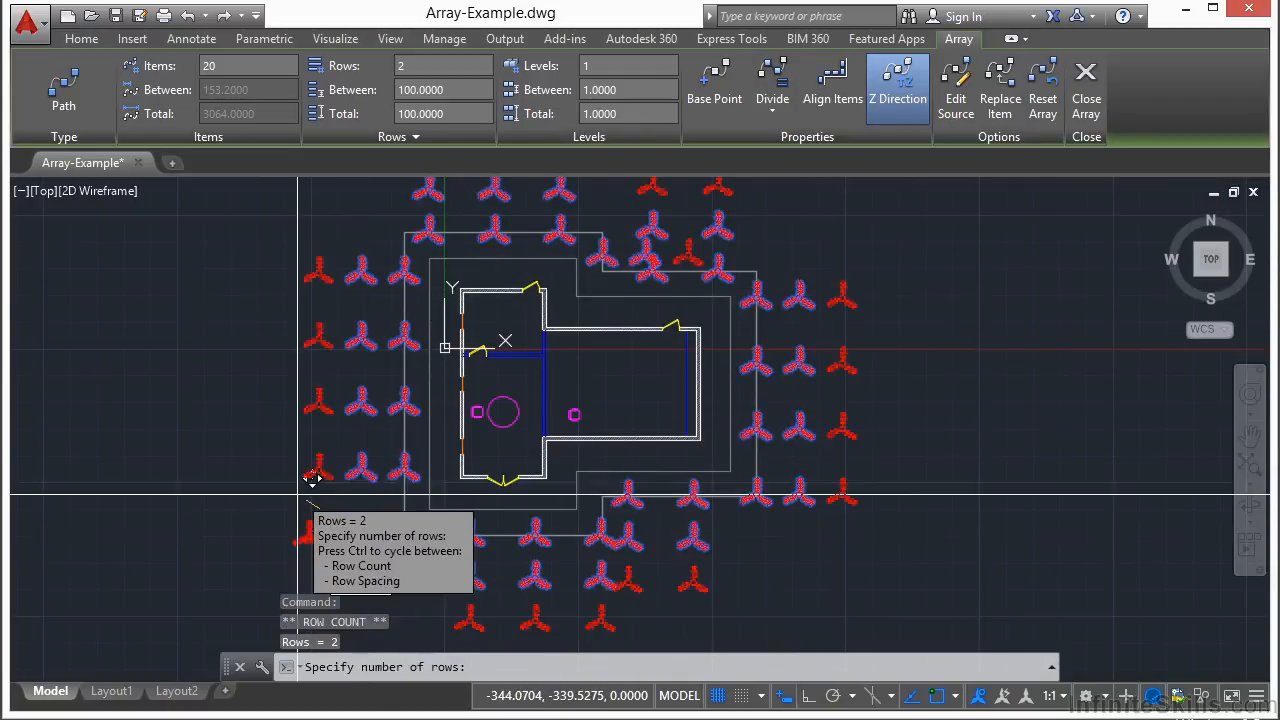
left_click(203, 478)
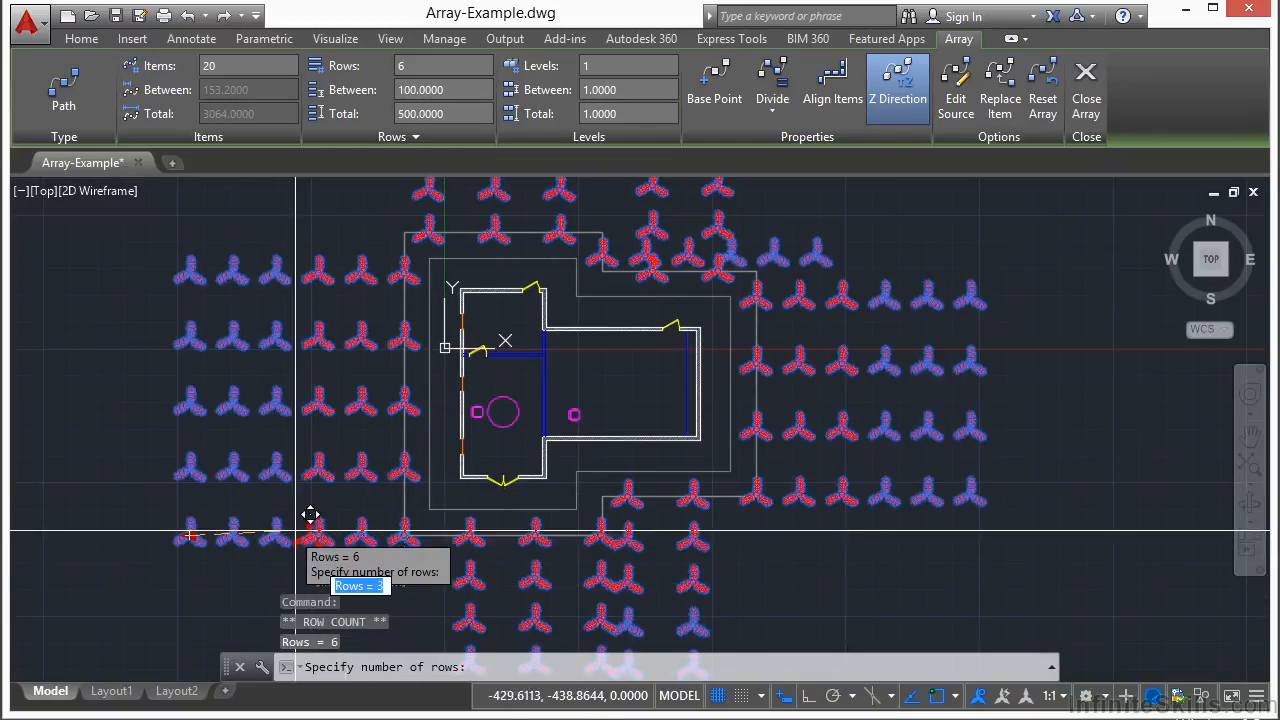
left_click(353, 550)
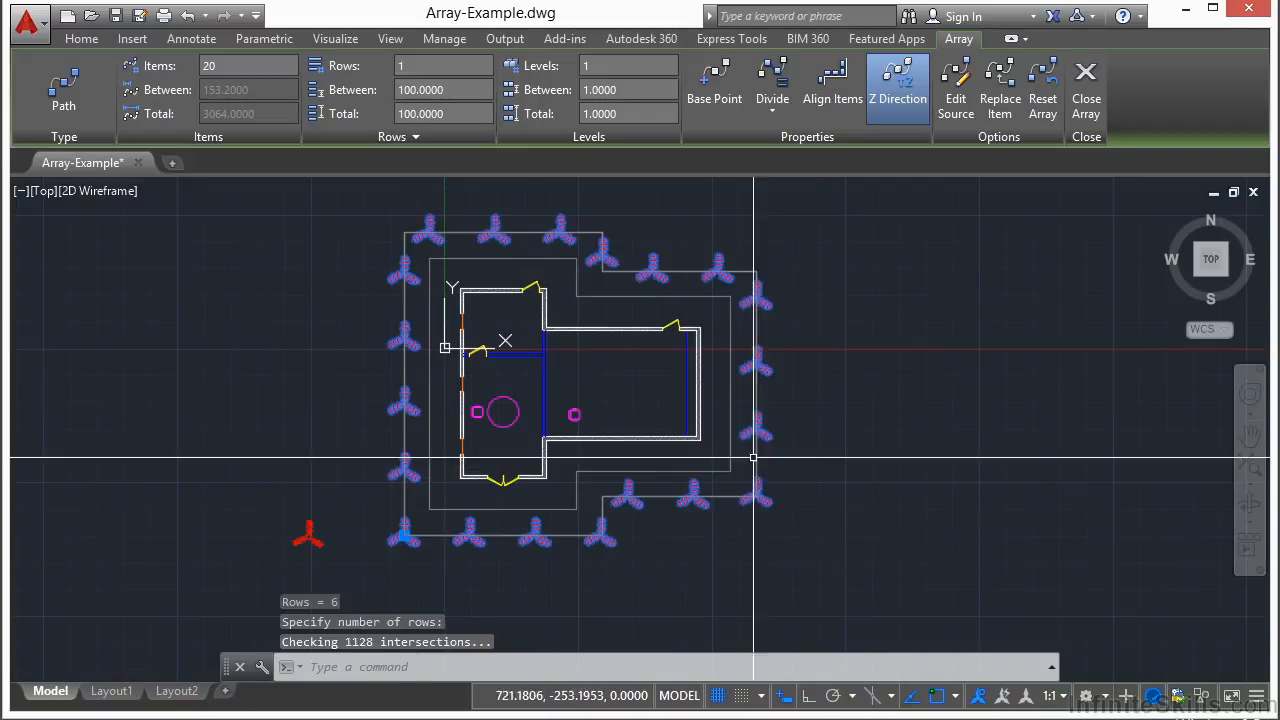
key("Escape")
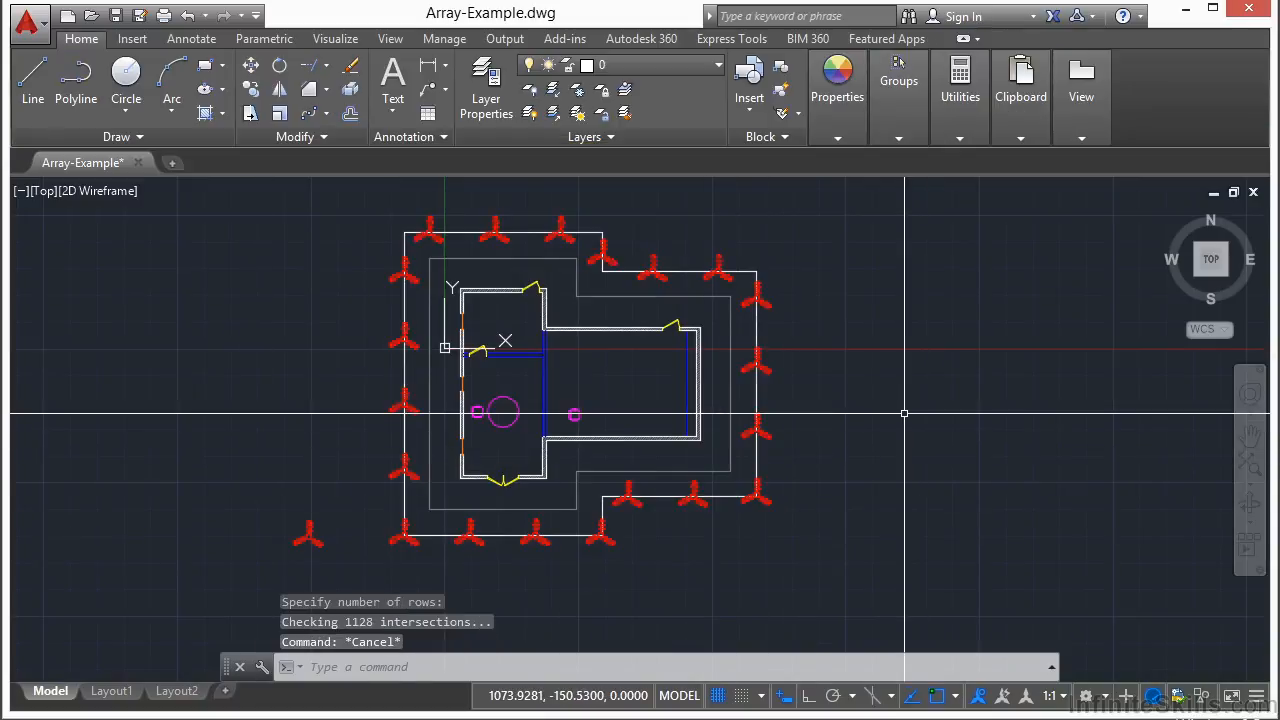